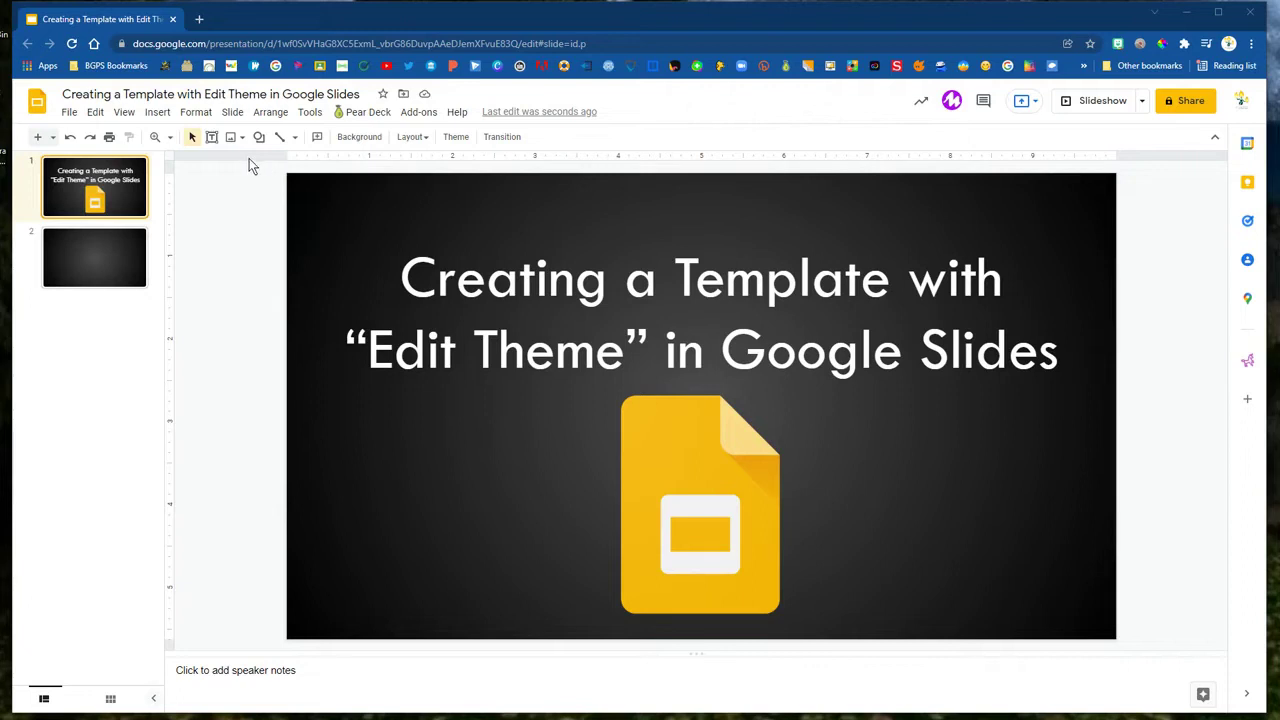
- Look through the View menu, then bring up the Slide menu with its Edit theme option
click(125, 112)
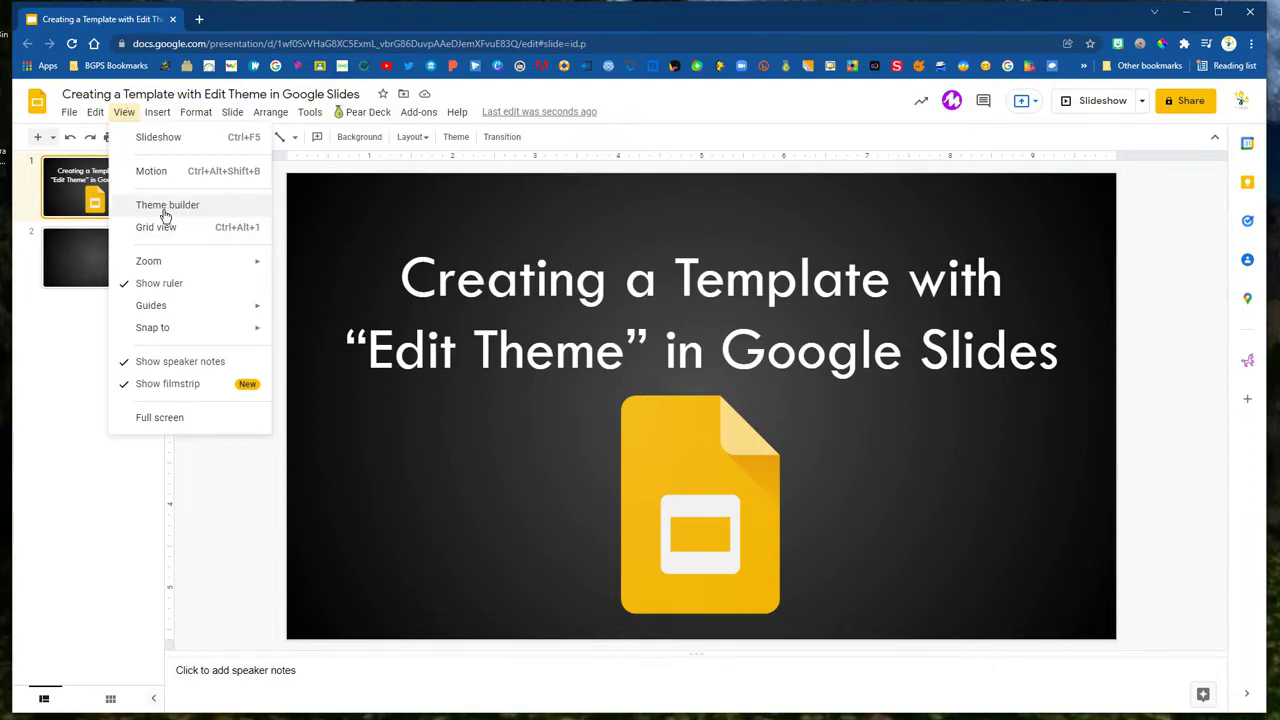
click(125, 112)
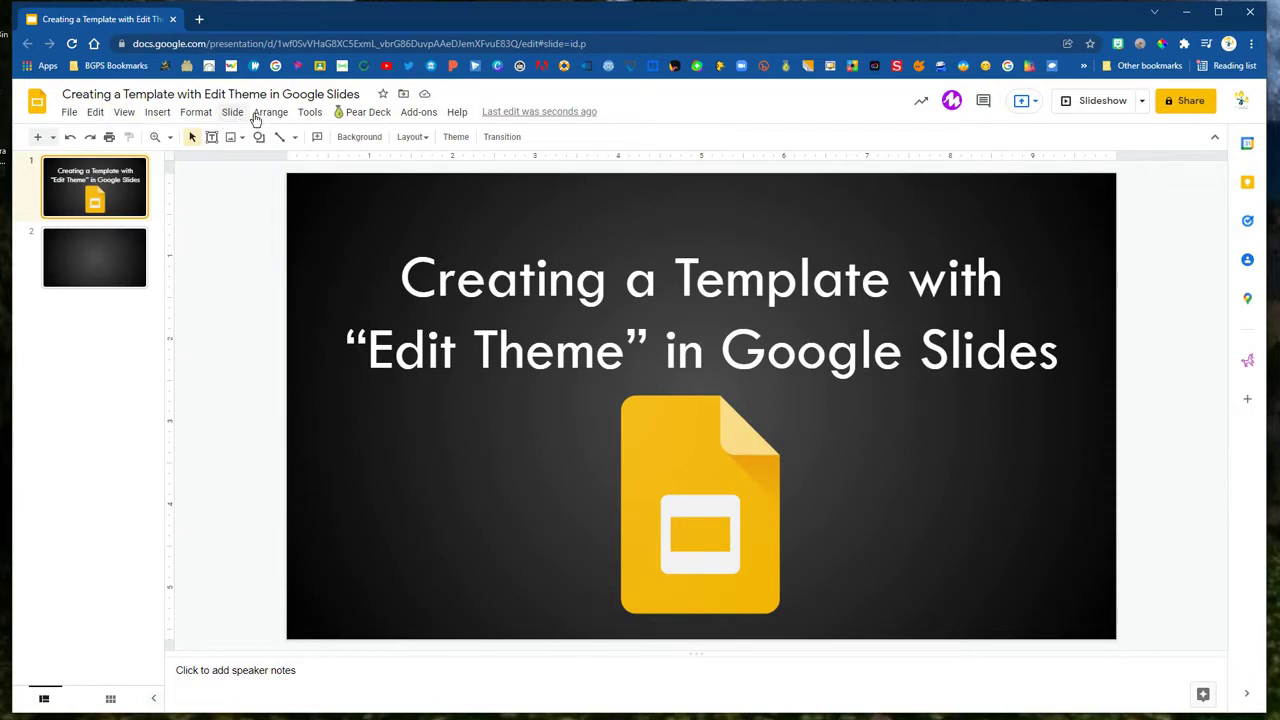
click(232, 112)
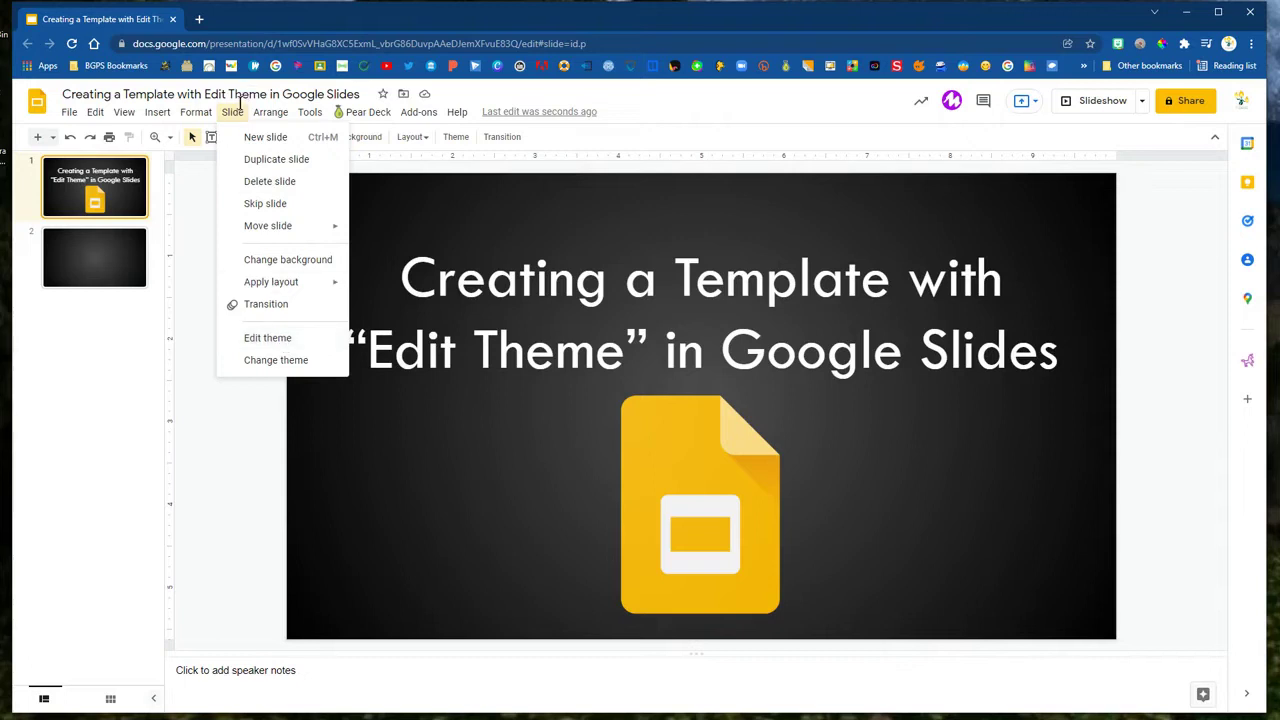
- Open Edit theme, exit, then reopen the Simple Light theme builder from View and scroll its layouts
click(272, 338)
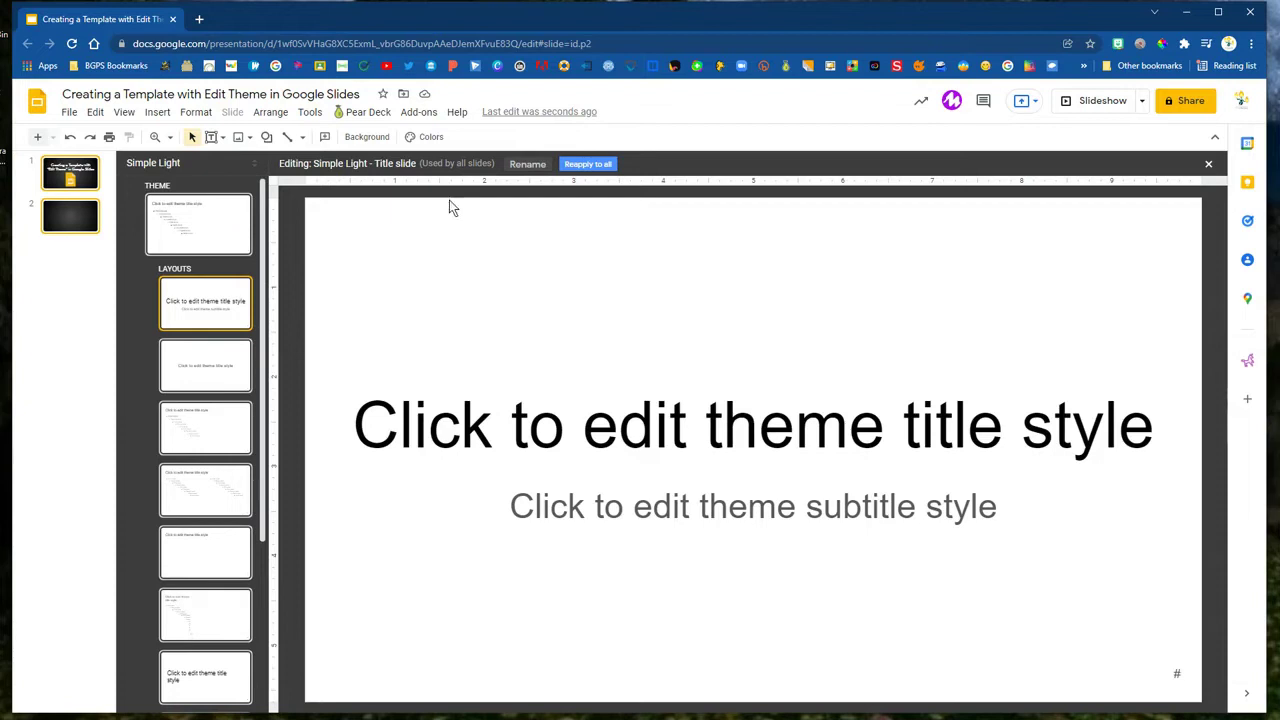
click(1208, 165)
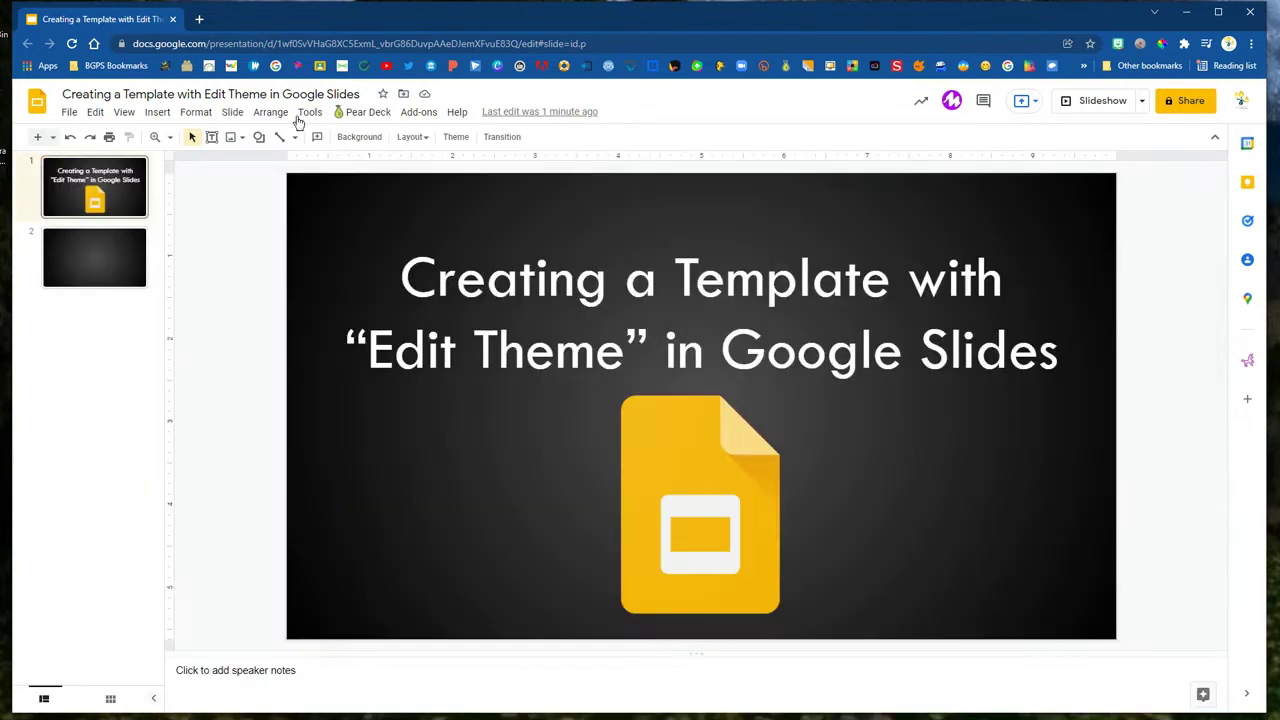
click(124, 112)
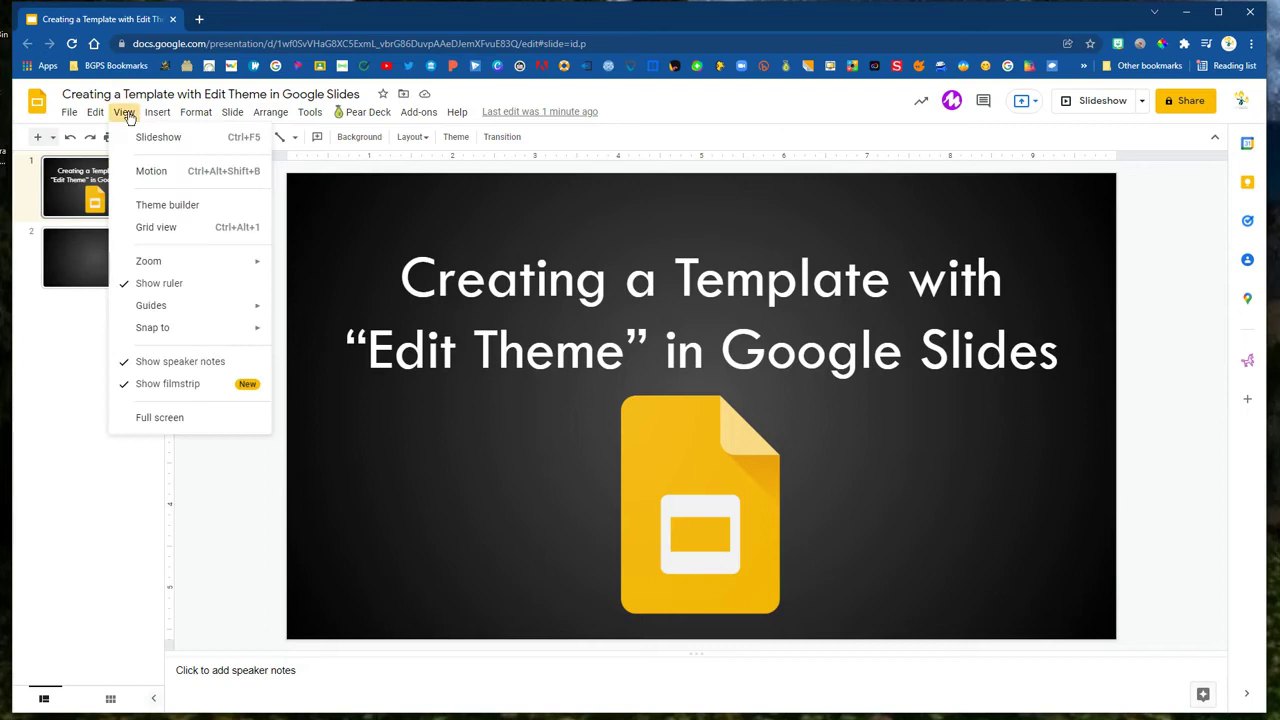
click(160, 206)
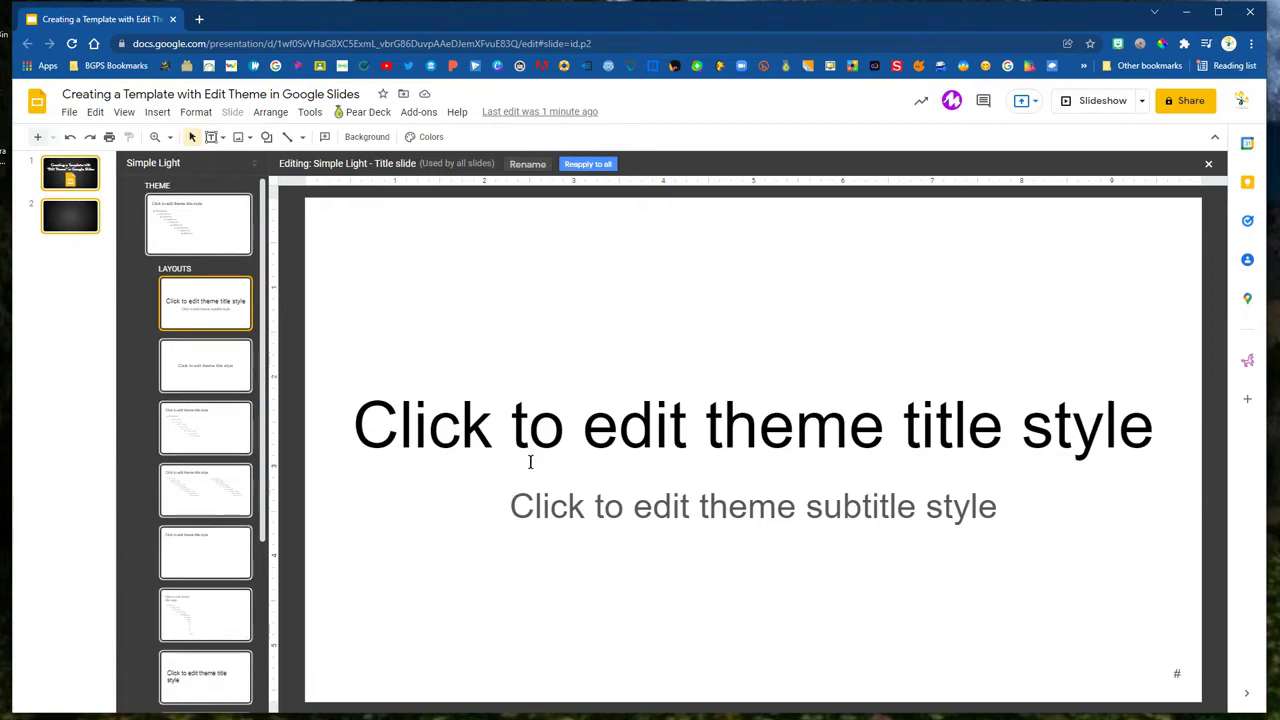
scroll(198, 535, down, 2)
scroll(199, 541, up, 3)
- Give the Simple Light master slide a dark gray radial gradient background
click(240, 222)
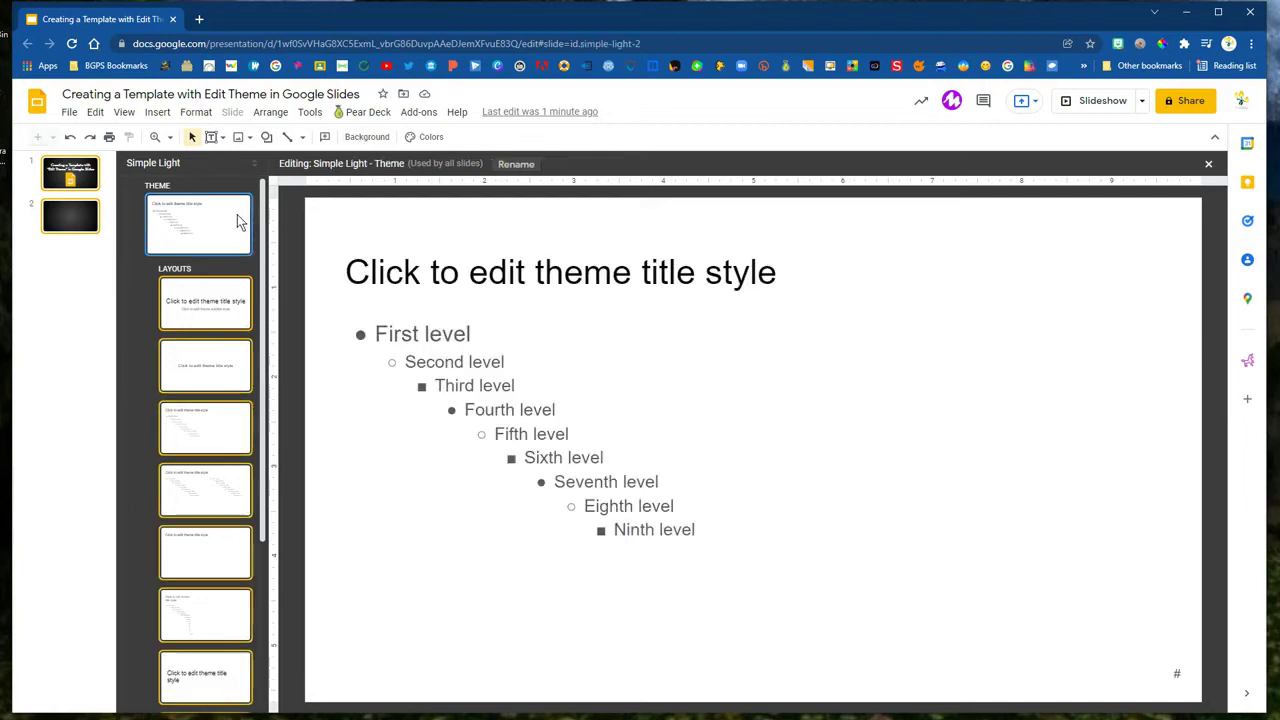
click(385, 137)
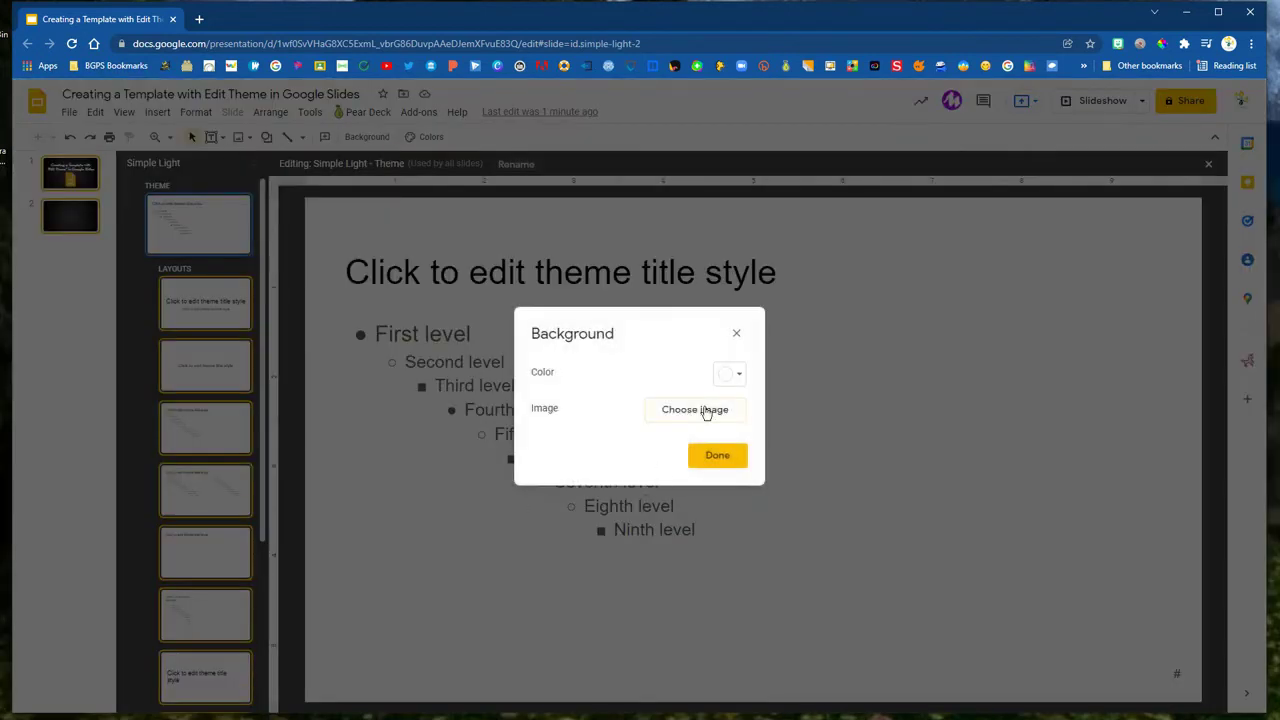
click(734, 376)
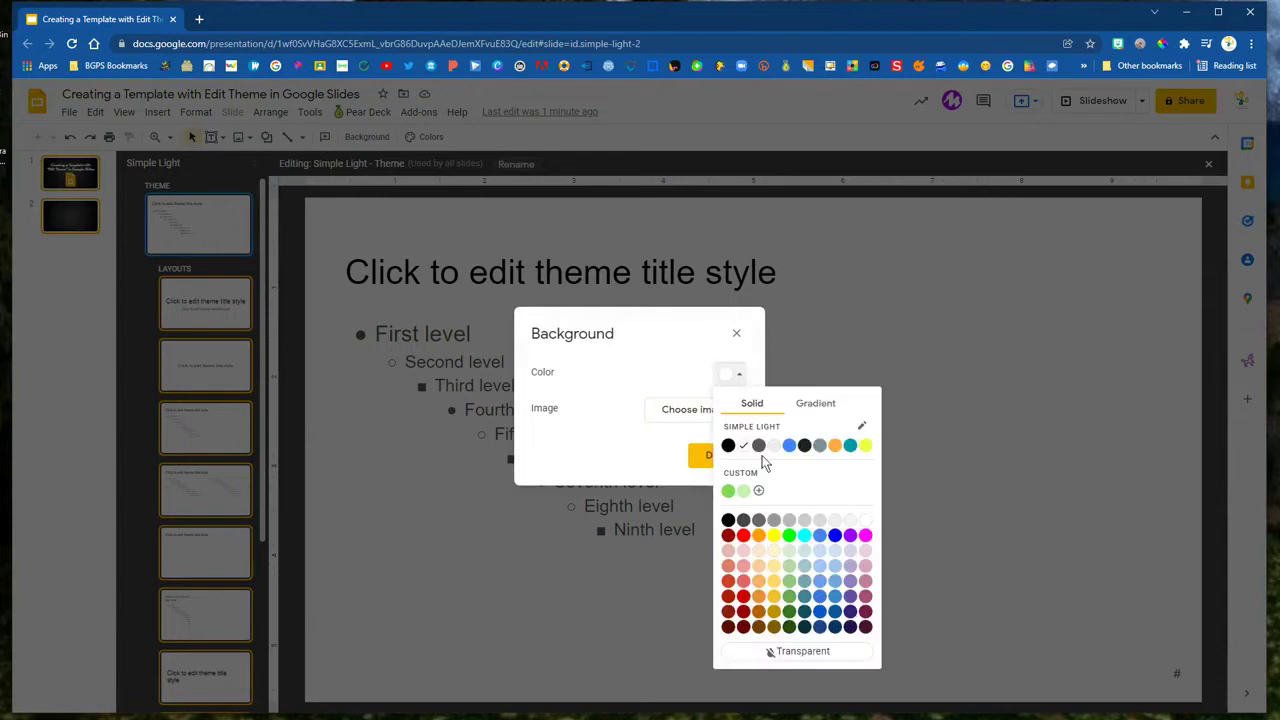
click(810, 405)
click(728, 450)
click(726, 457)
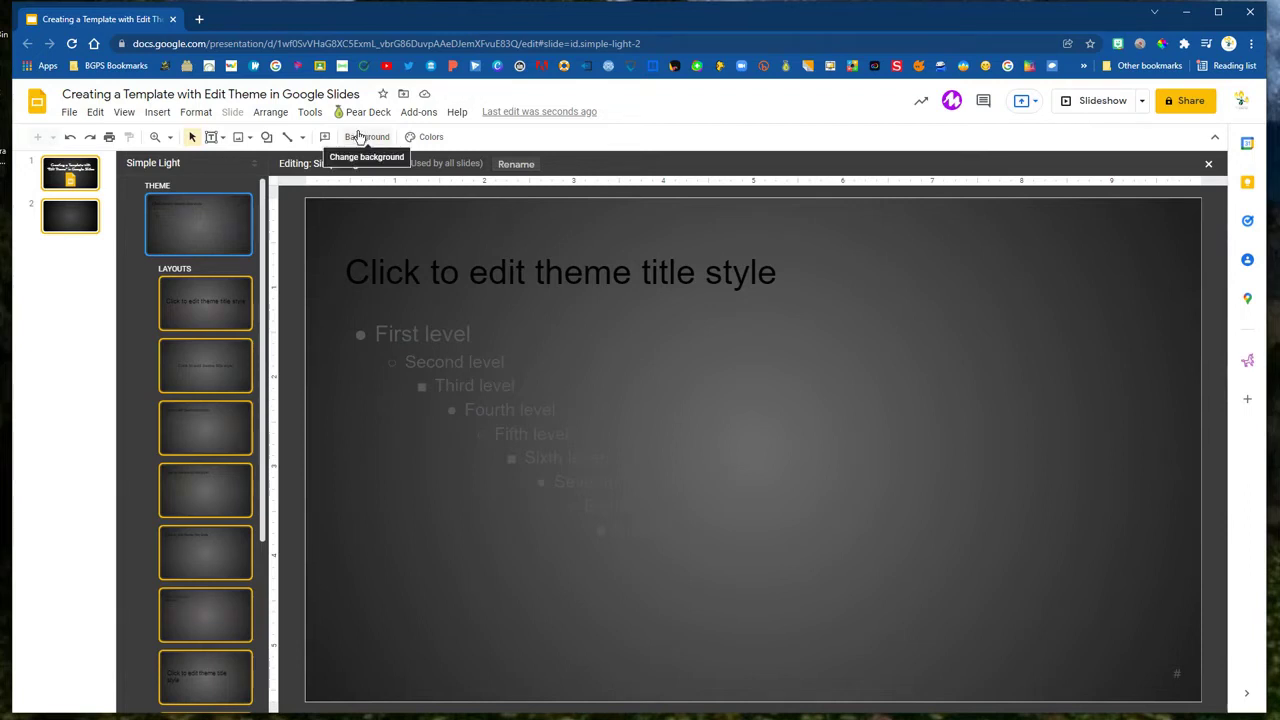
- Make the master title placeholder text white
triple_click(451, 272)
click(465, 247)
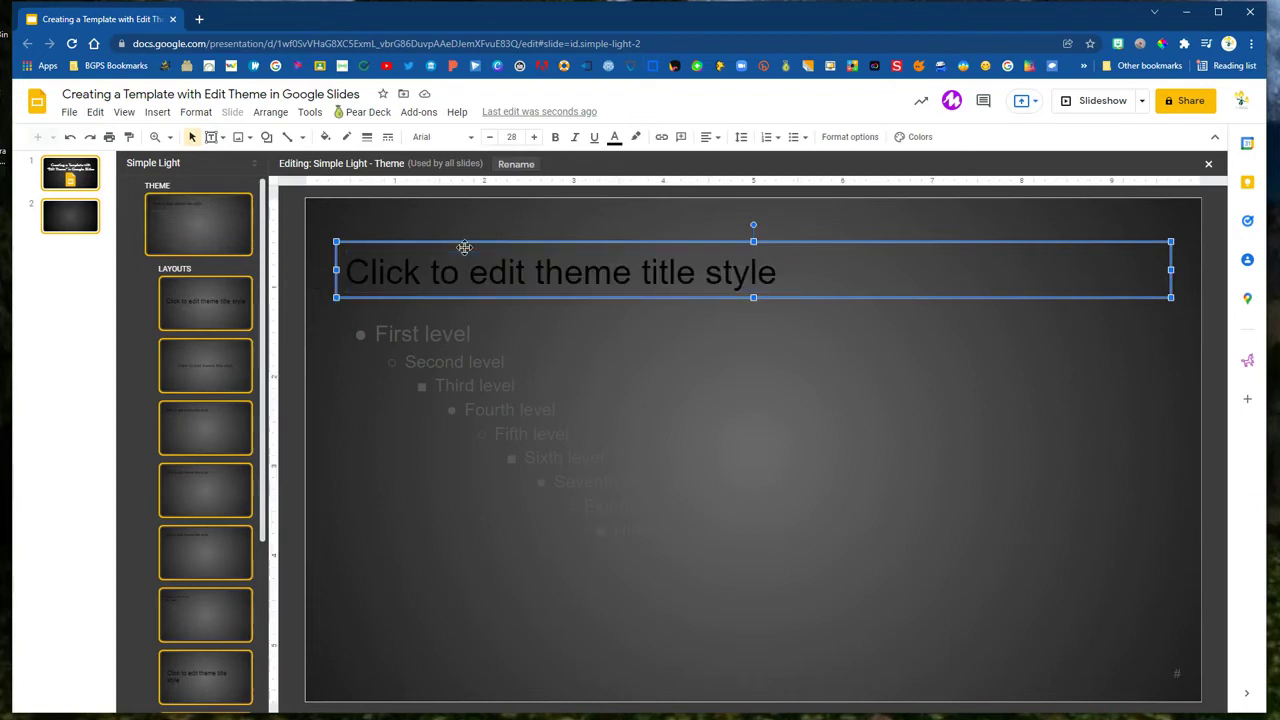
click(614, 137)
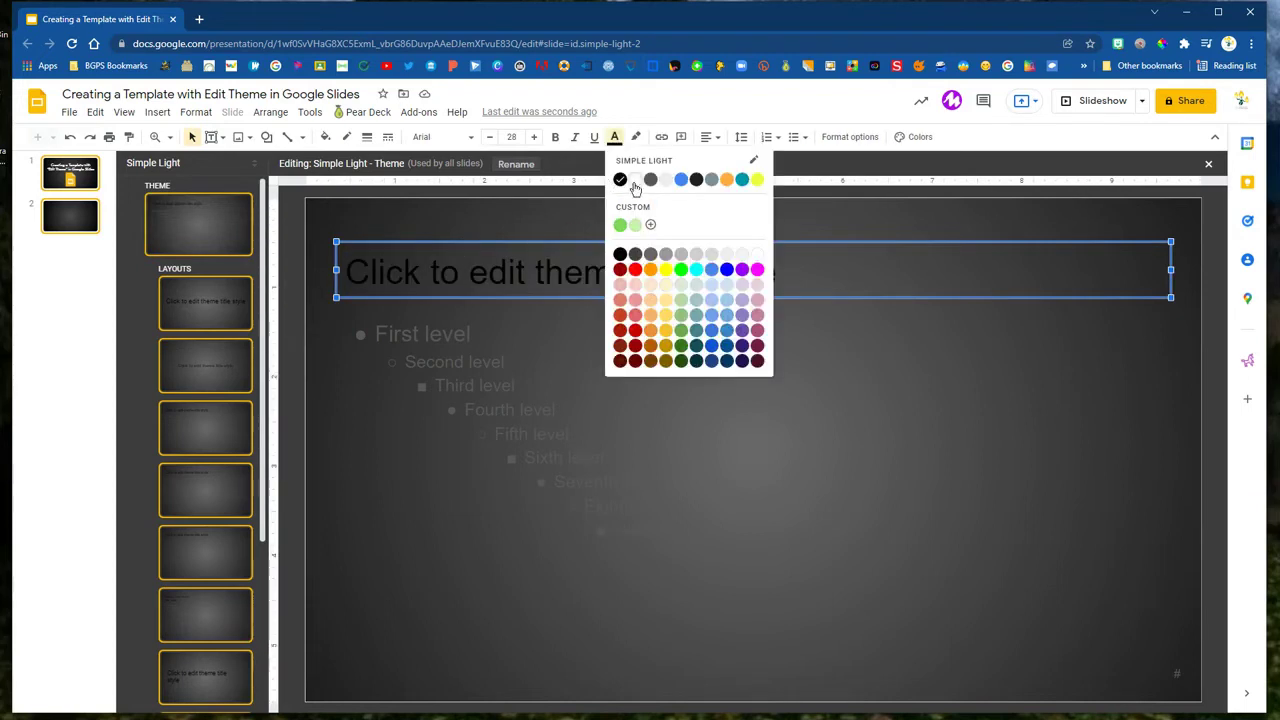
click(635, 181)
- Color the master body placeholder text yellow, trying white first
triple_click(431, 341)
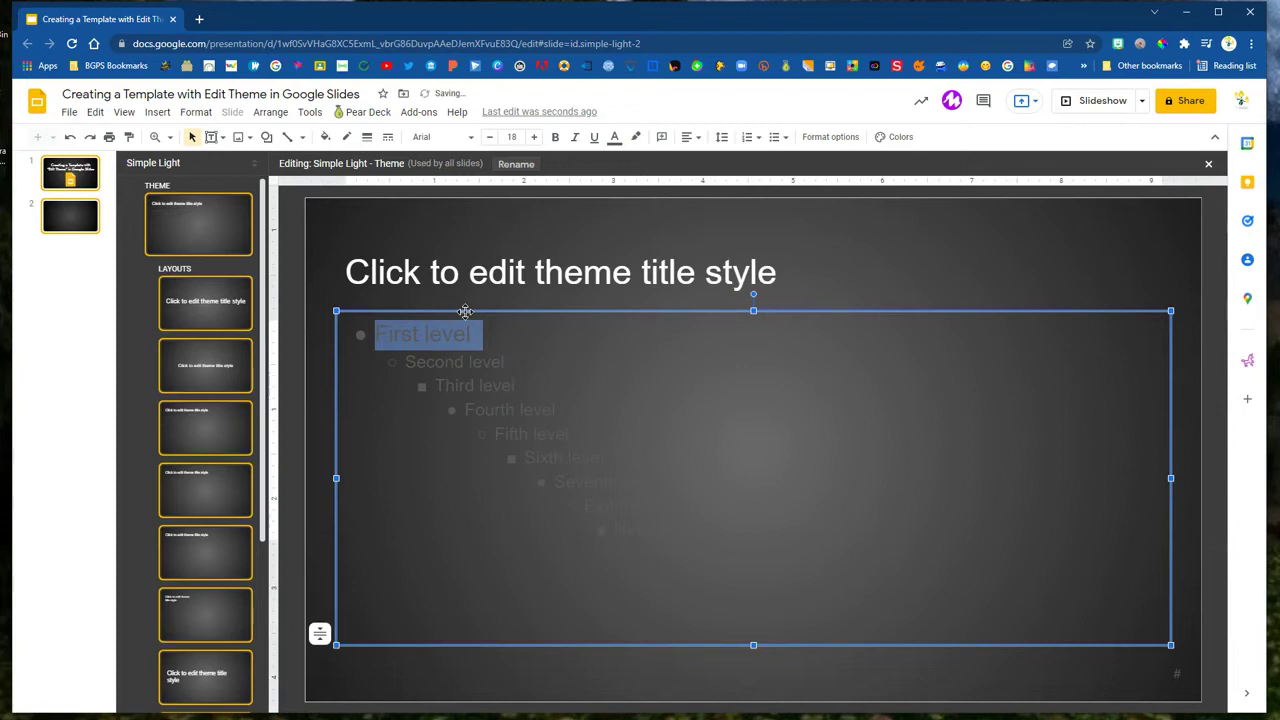
click(465, 311)
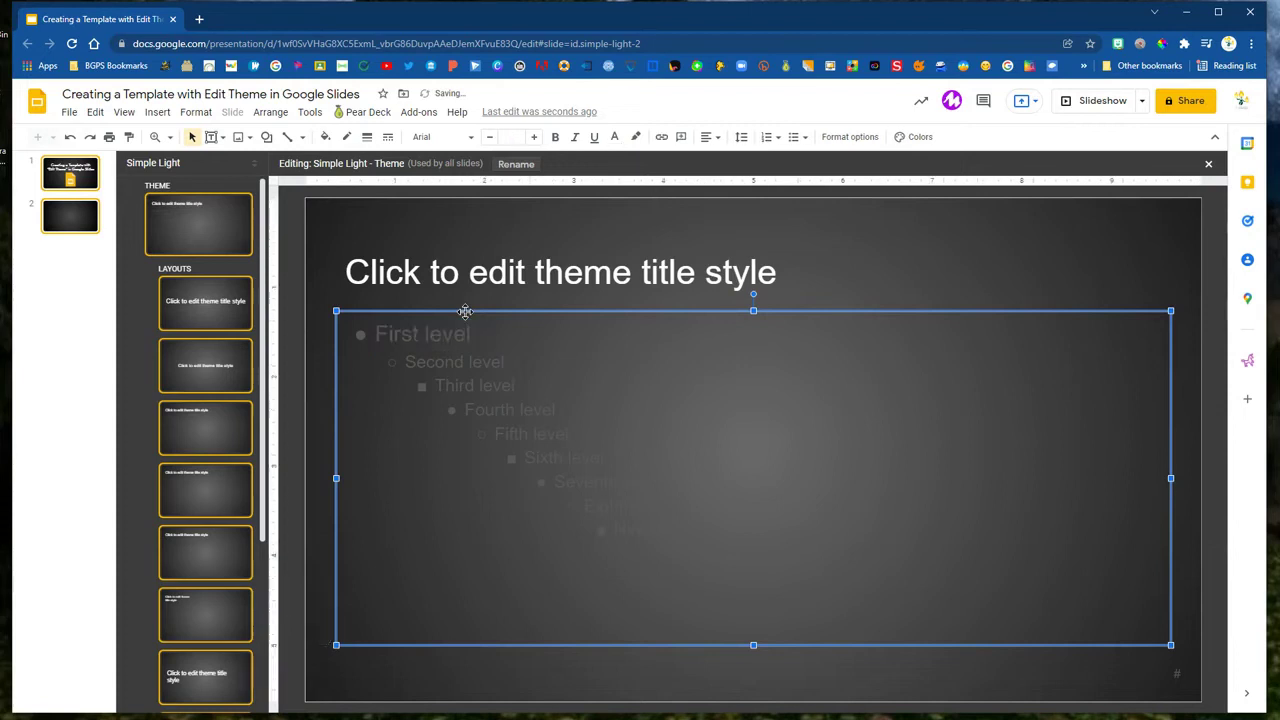
click(614, 137)
click(666, 180)
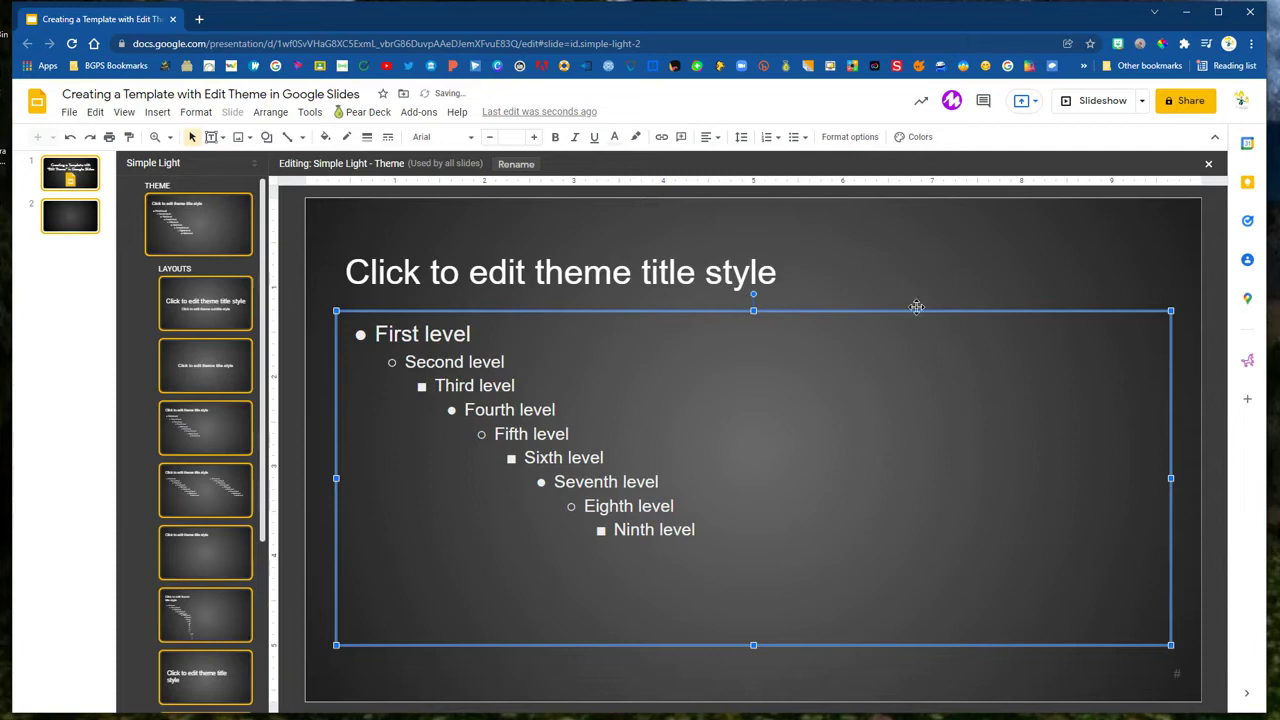
click(614, 137)
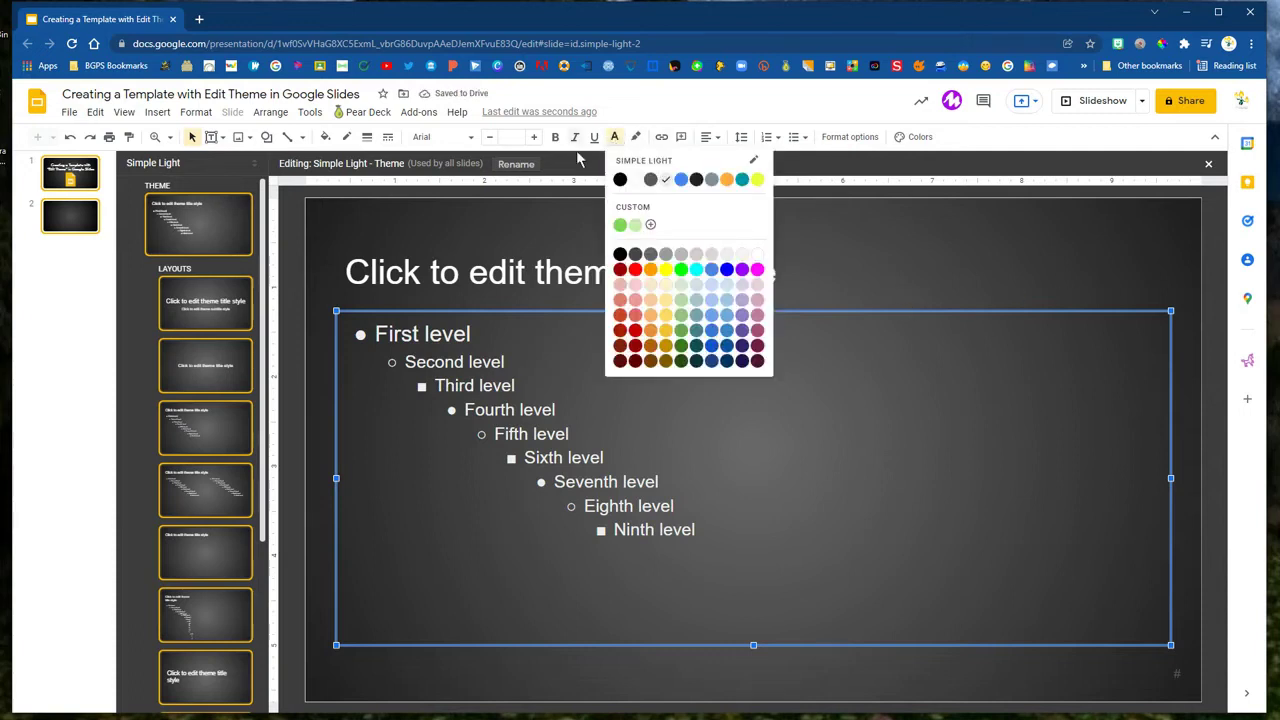
click(757, 182)
click(1186, 276)
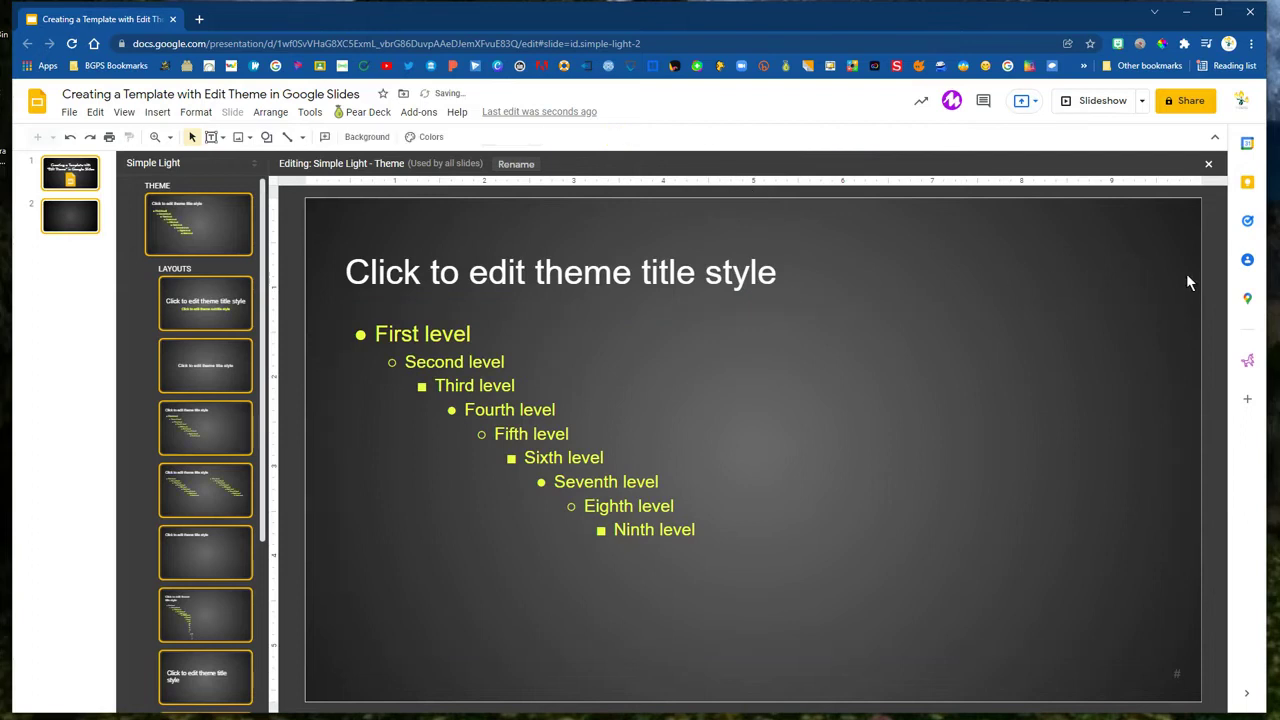
- On the Title and body layout, draw a rounded rectangle over the body area
click(221, 318)
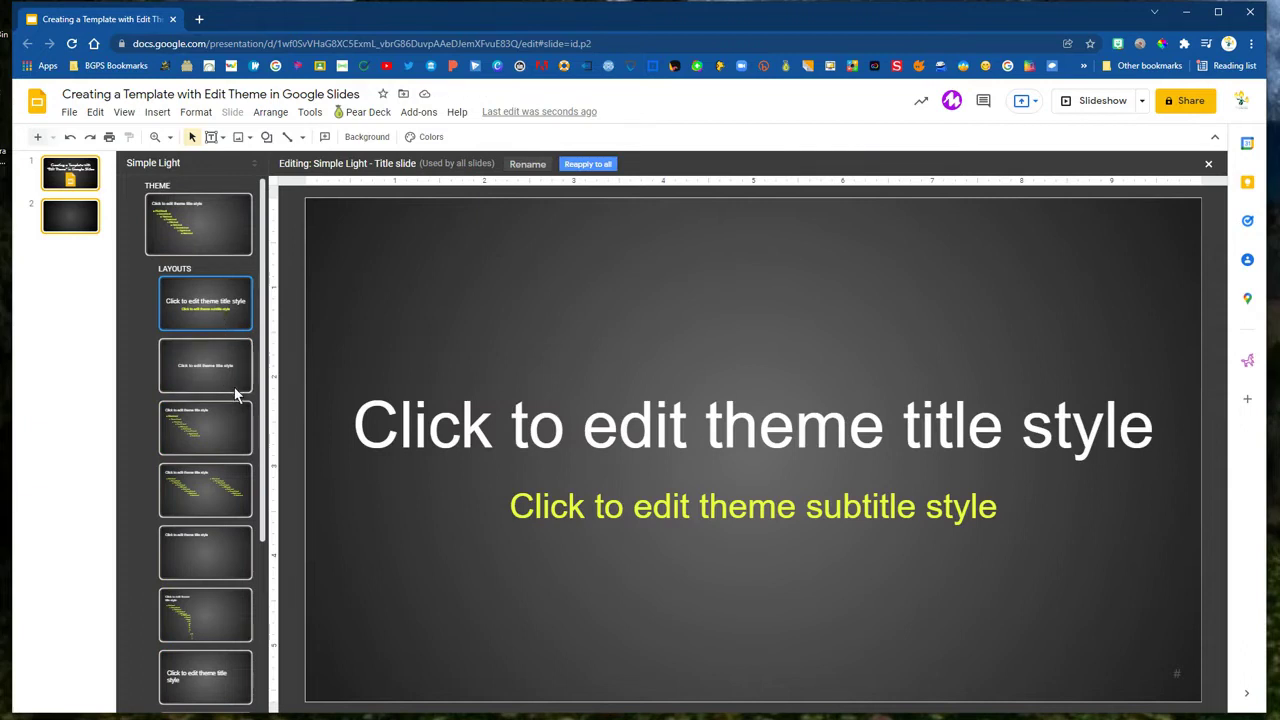
click(233, 436)
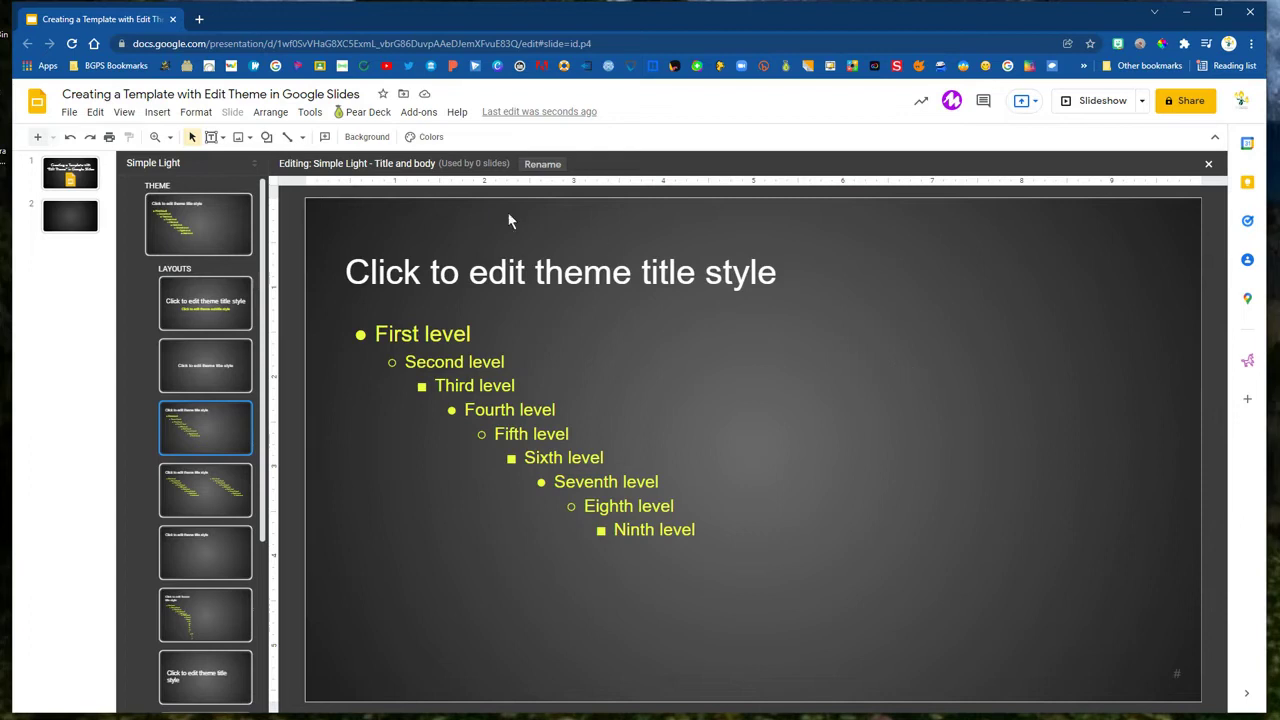
click(266, 137)
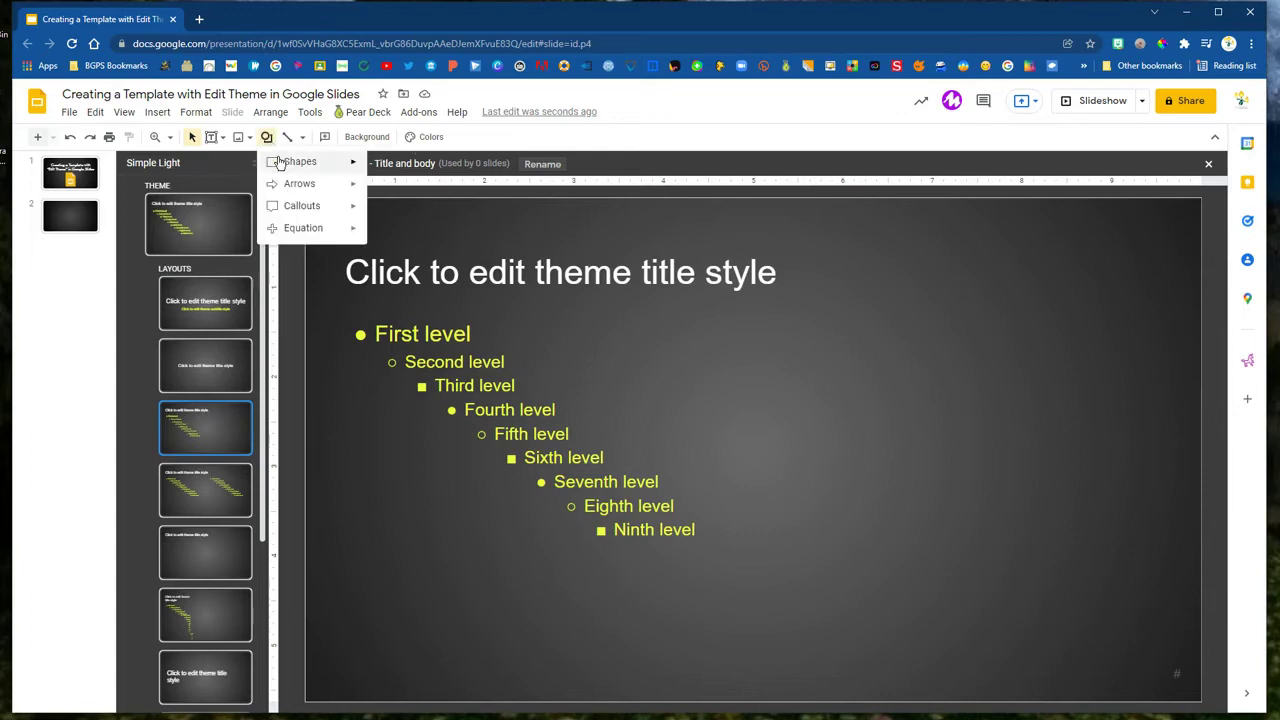
mouse_move(280, 163)
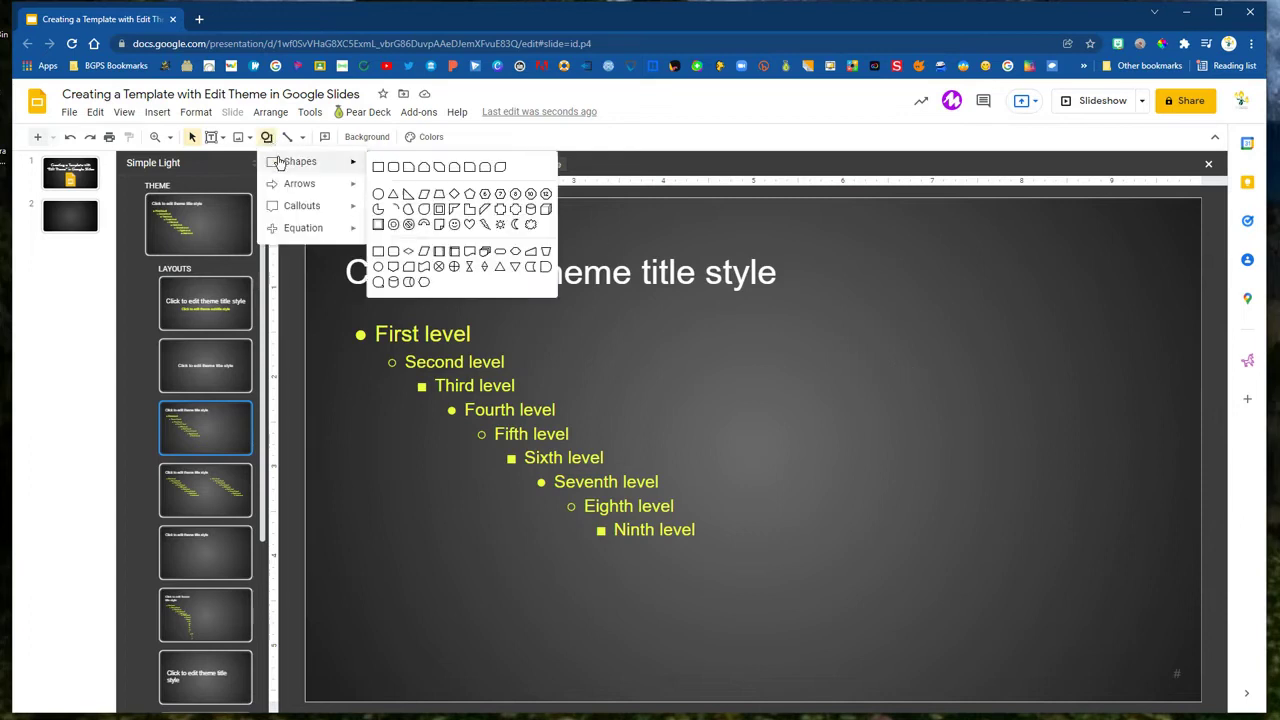
click(394, 170)
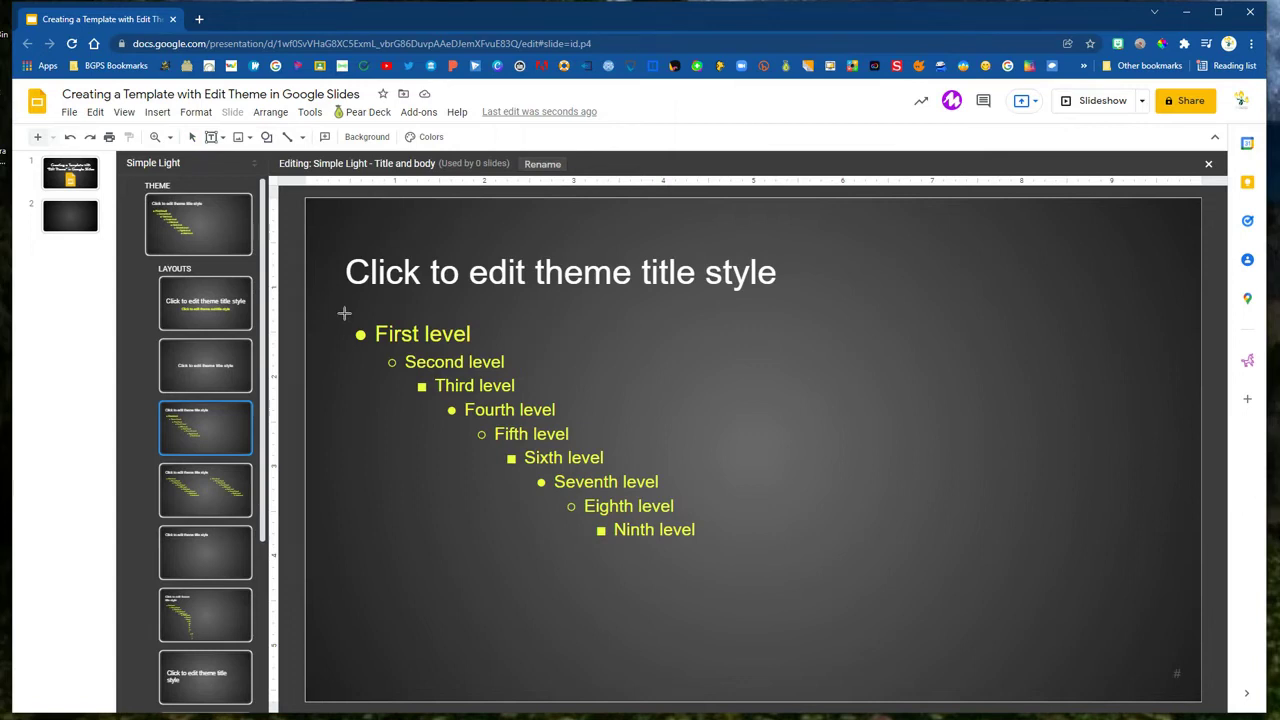
drag(343, 312, 1146, 681)
drag(778, 410, 766, 406)
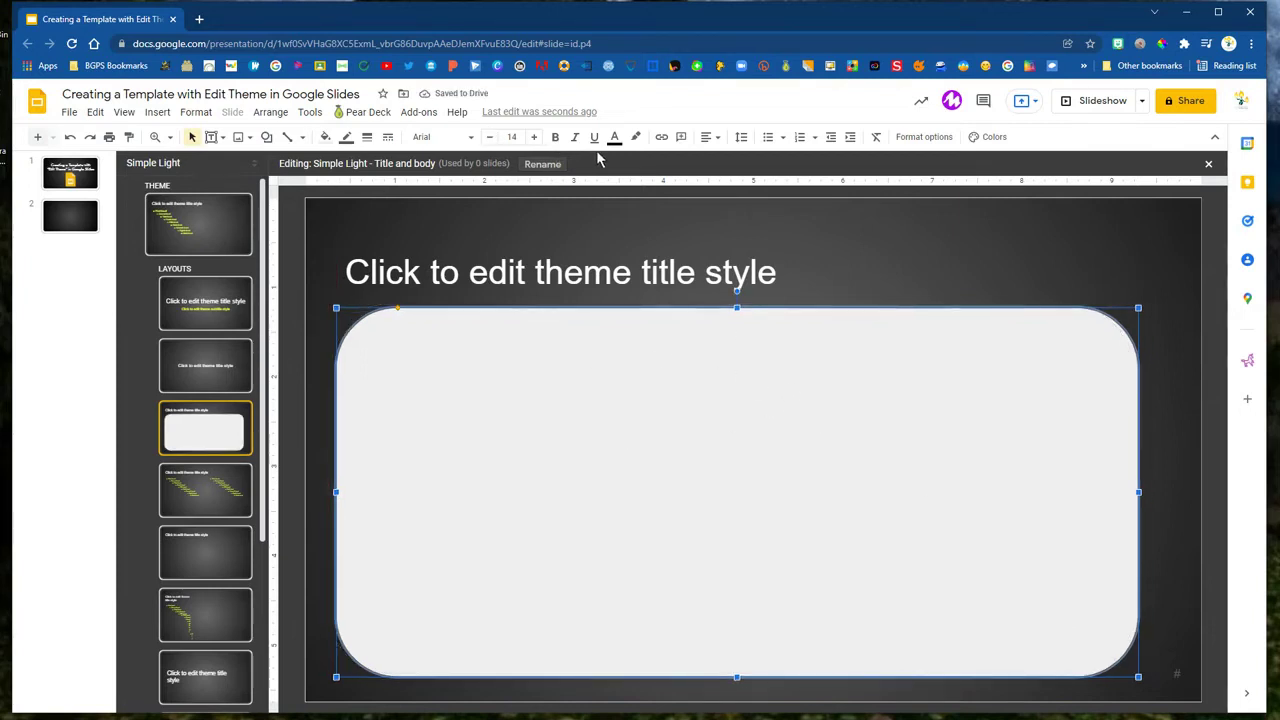
- Fill the rounded box blue-grey and send it behind the body placeholder
click(325, 138)
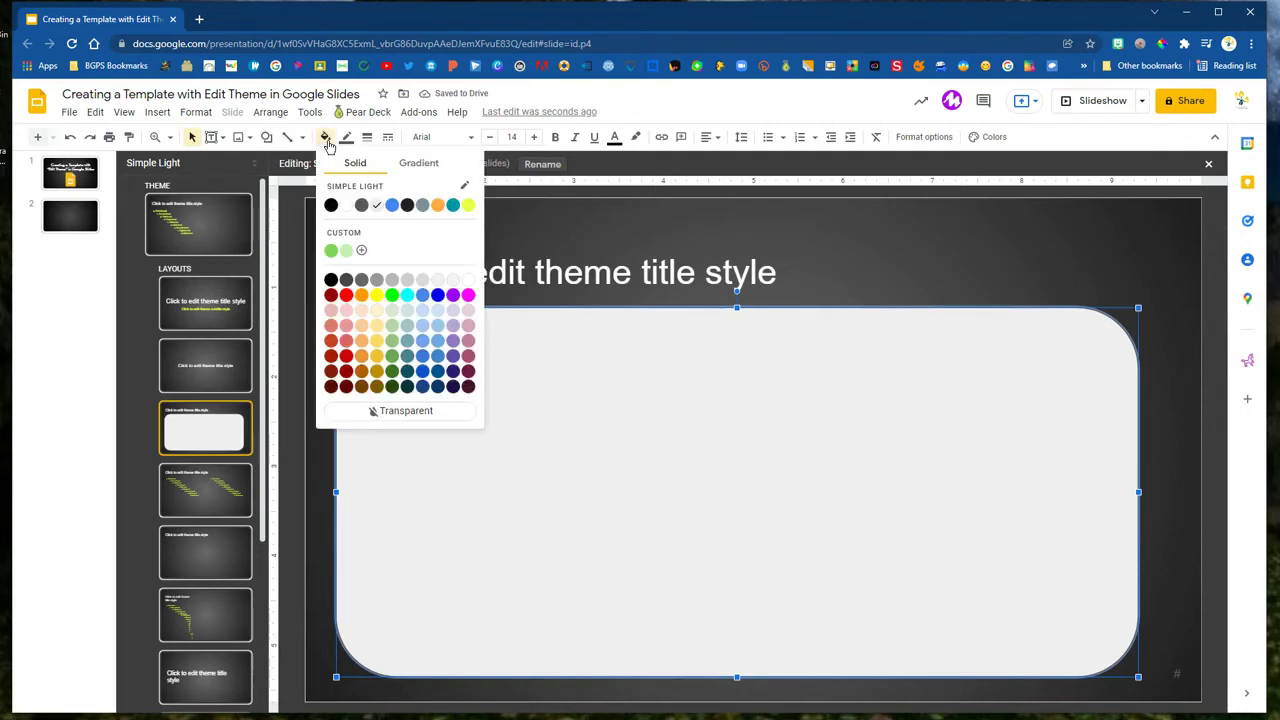
click(423, 206)
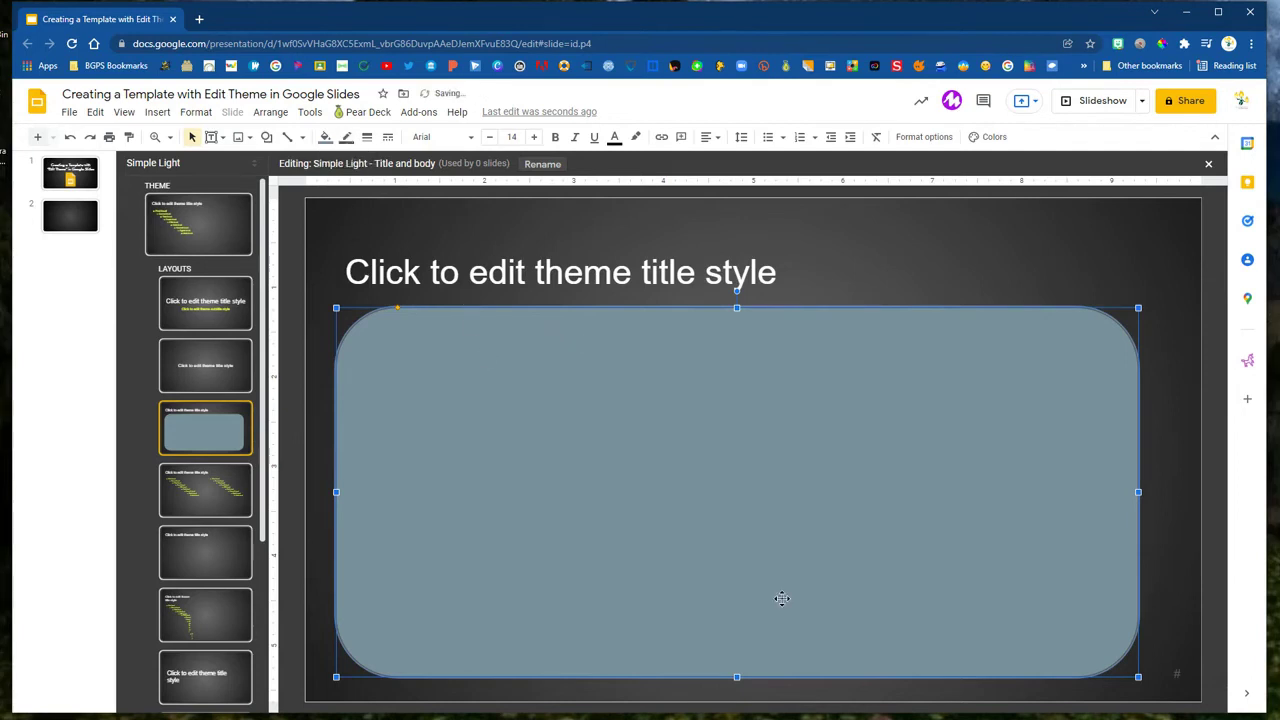
right_click(670, 535)
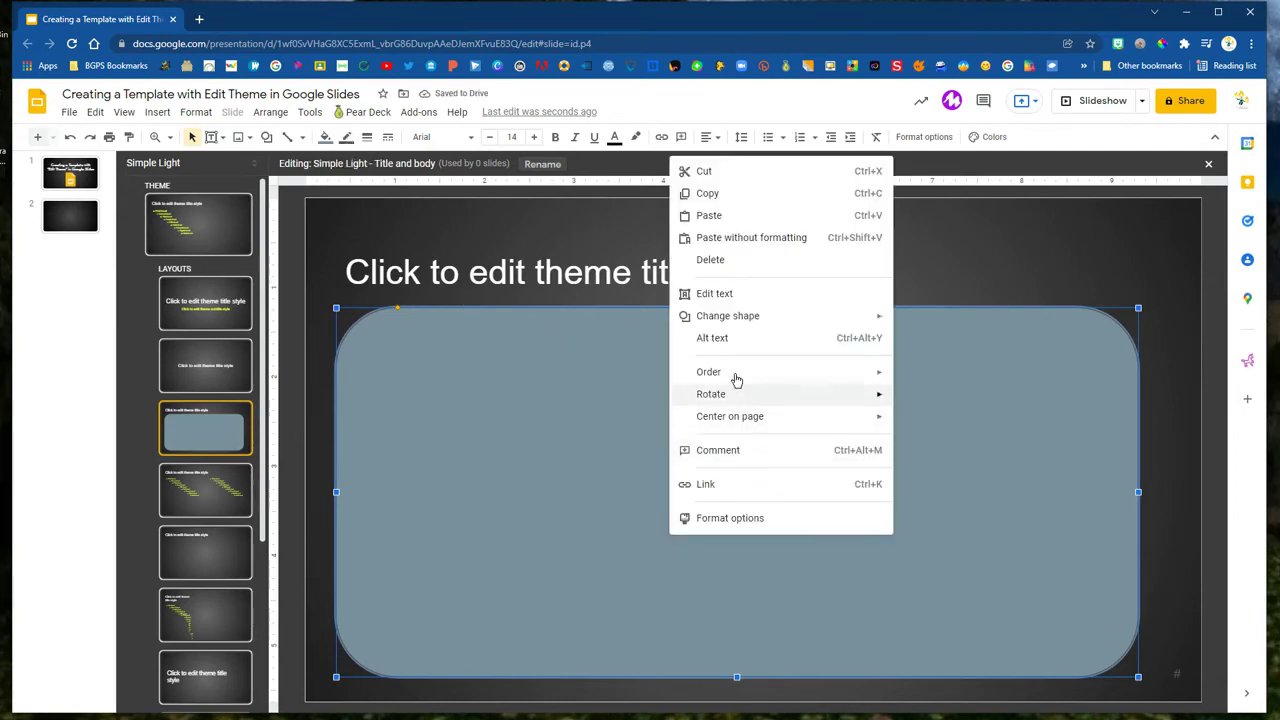
mouse_move(734, 374)
click(953, 421)
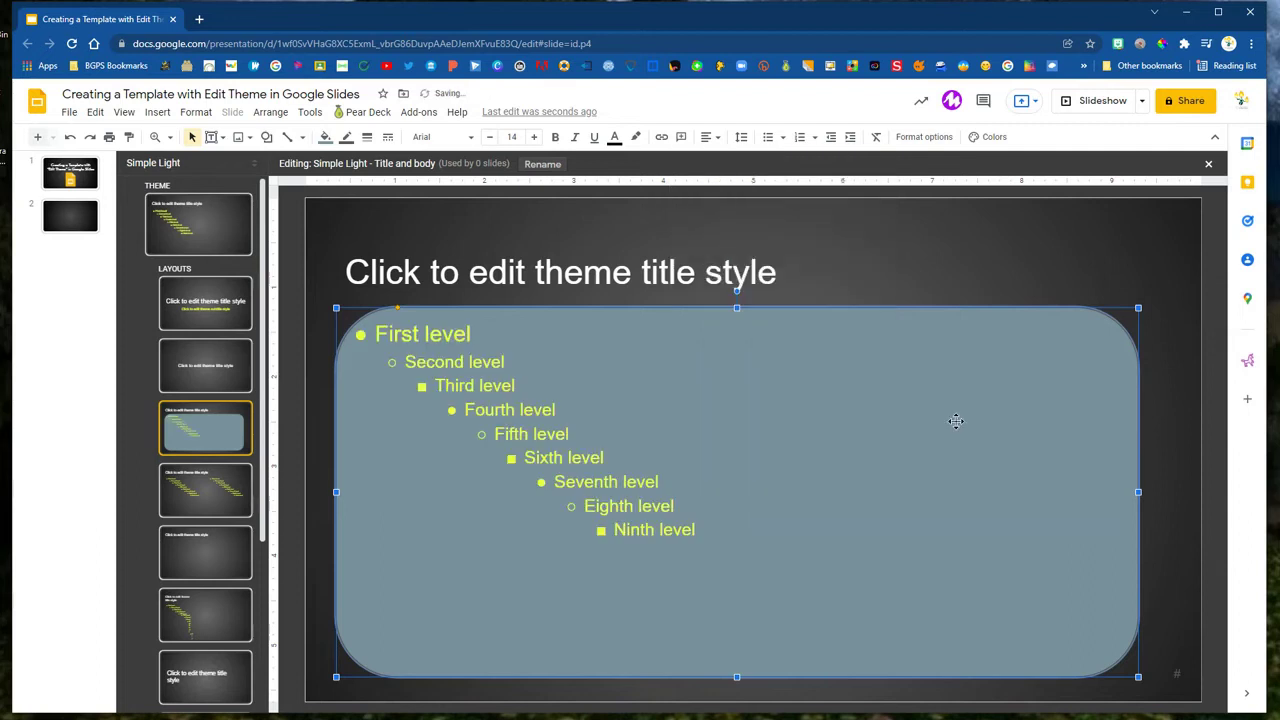
- Exit the theme editor, give slide 2 the Title and body layout, then reopen Edit theme
click(1184, 388)
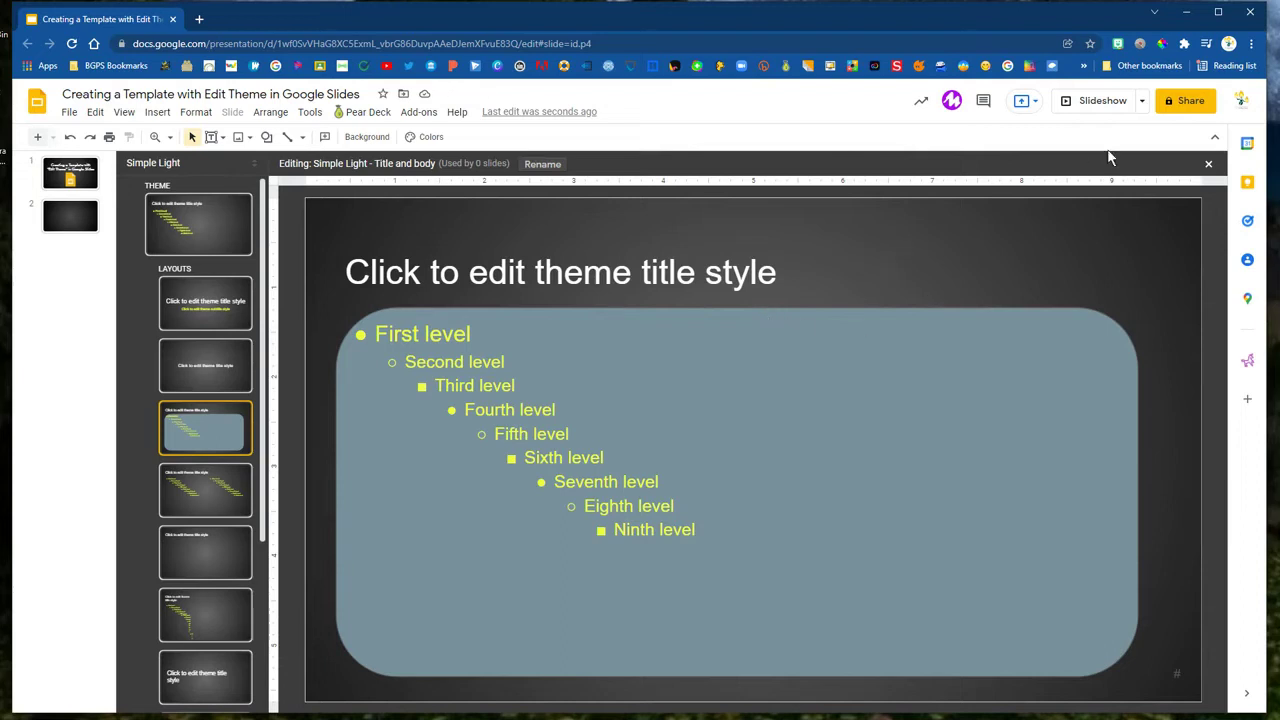
click(1209, 165)
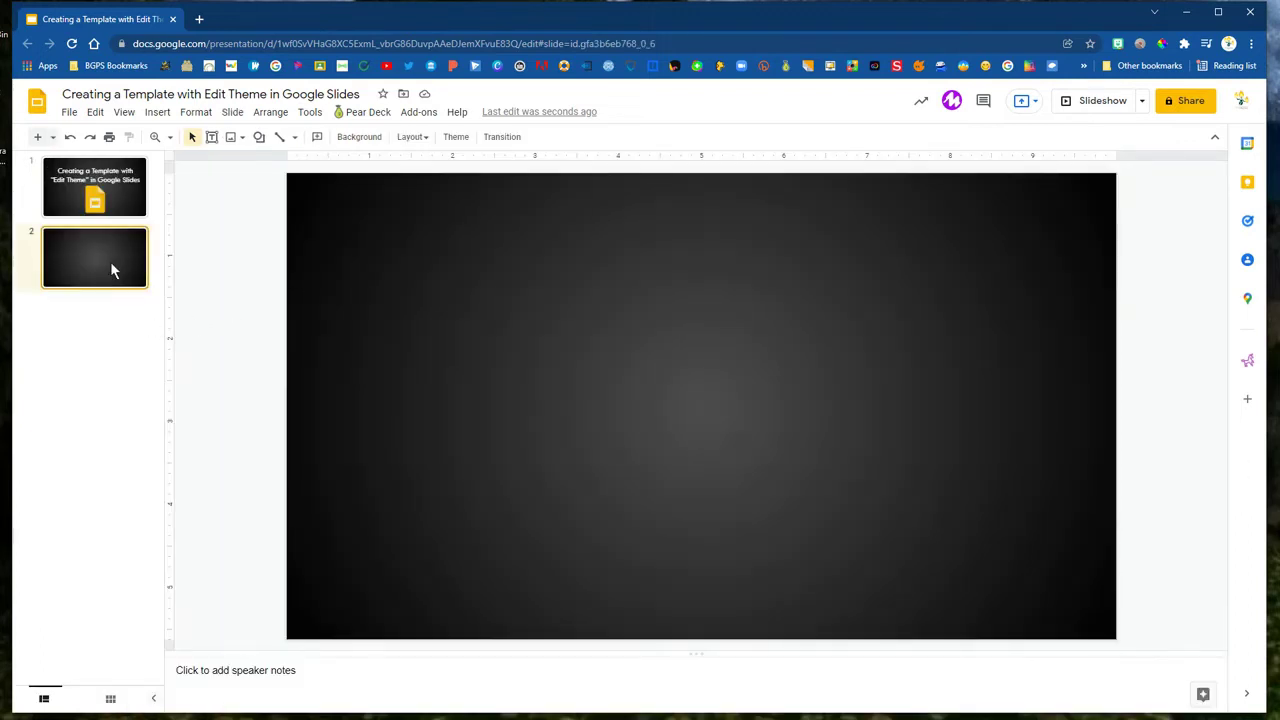
click(412, 137)
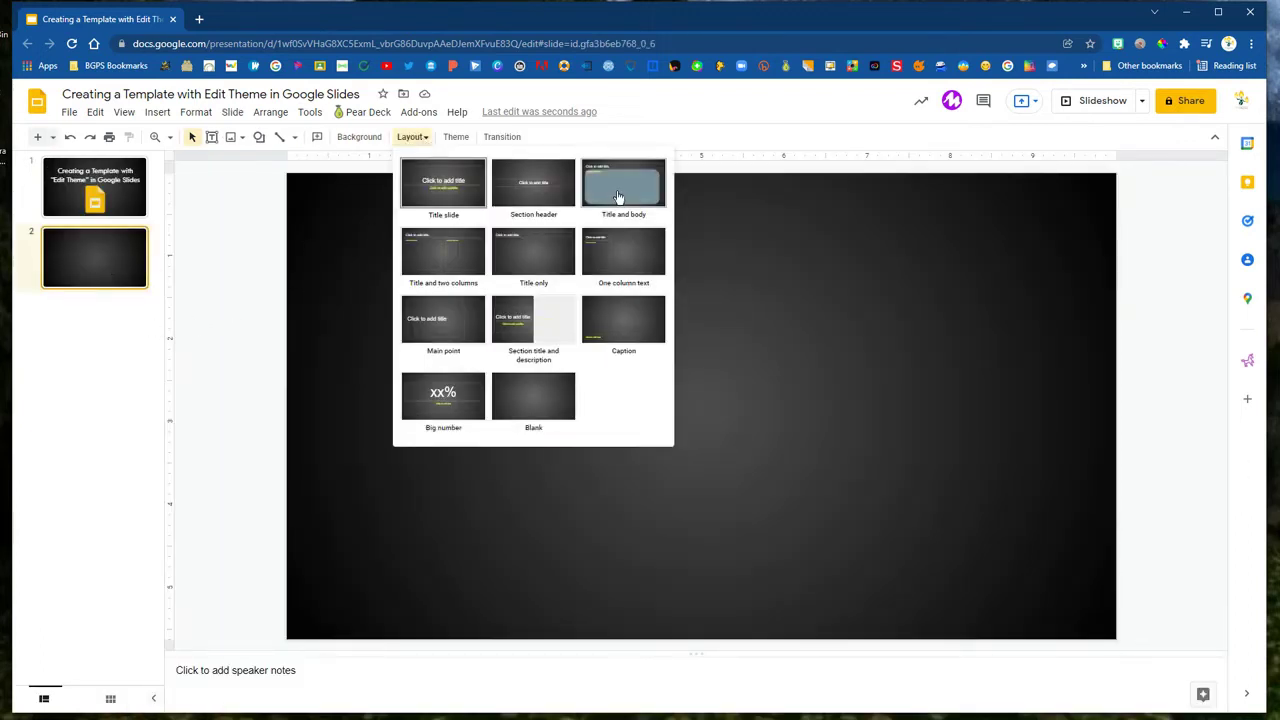
click(618, 196)
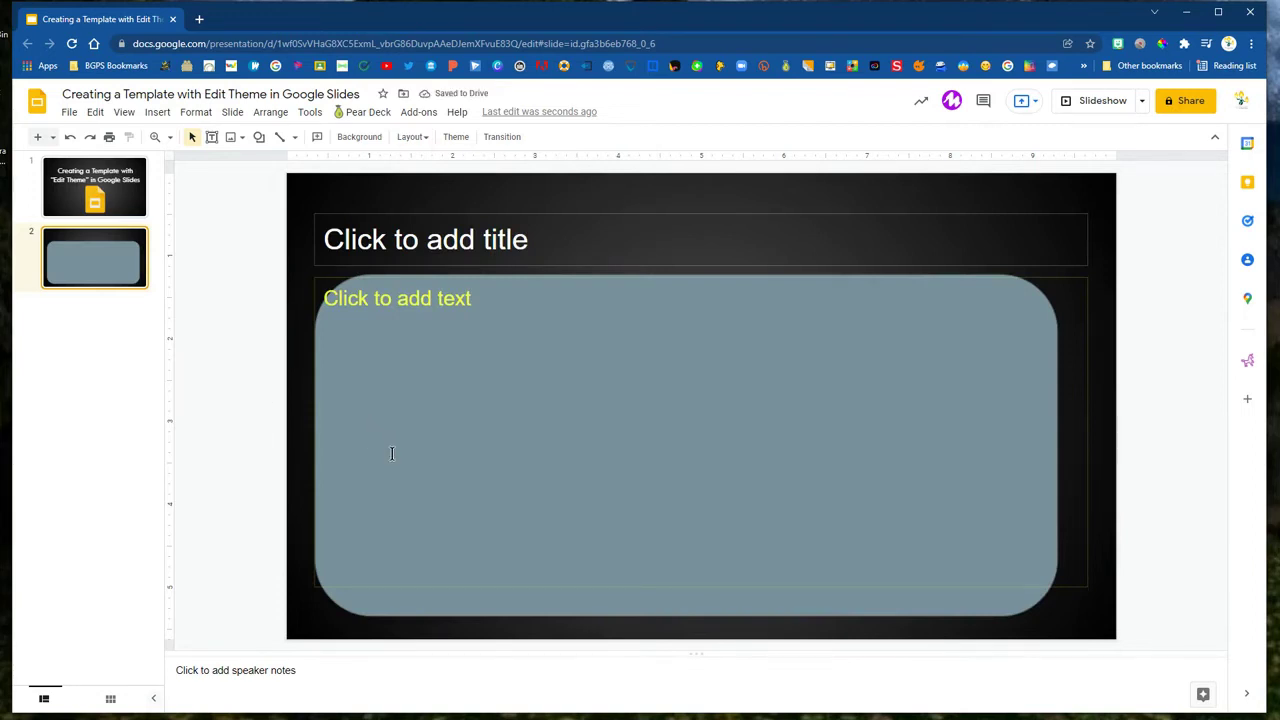
click(232, 111)
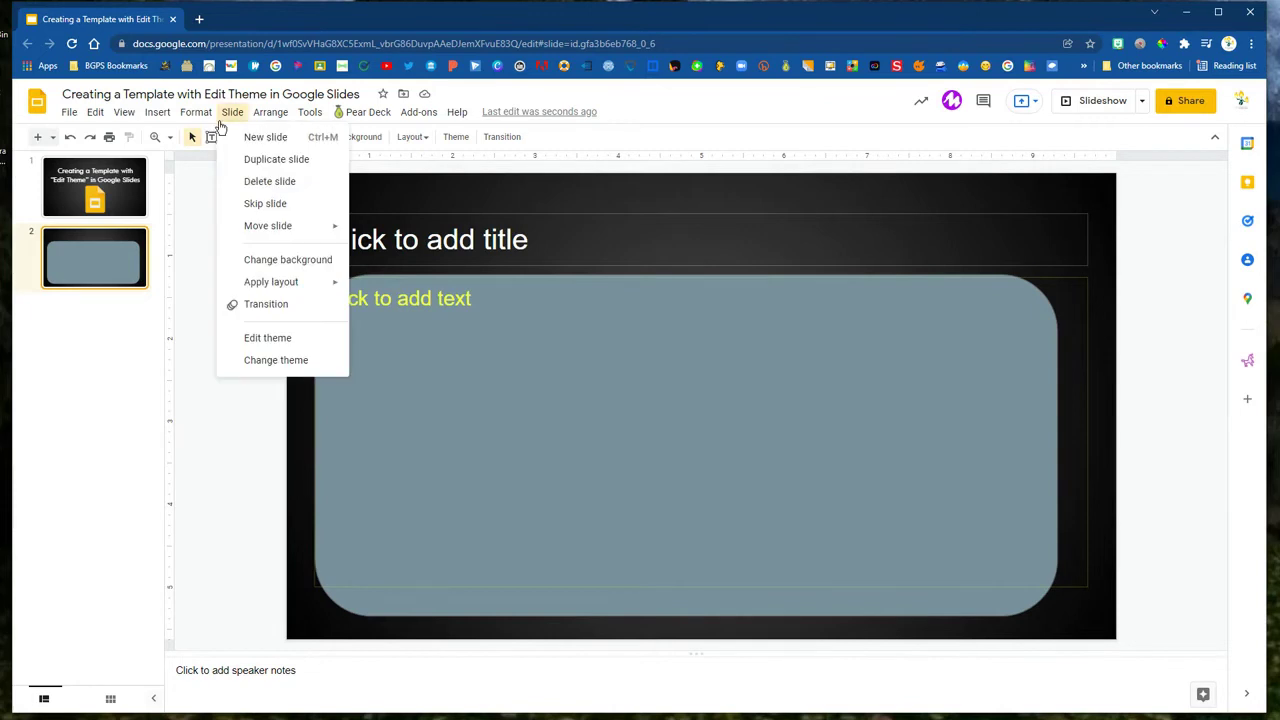
click(284, 338)
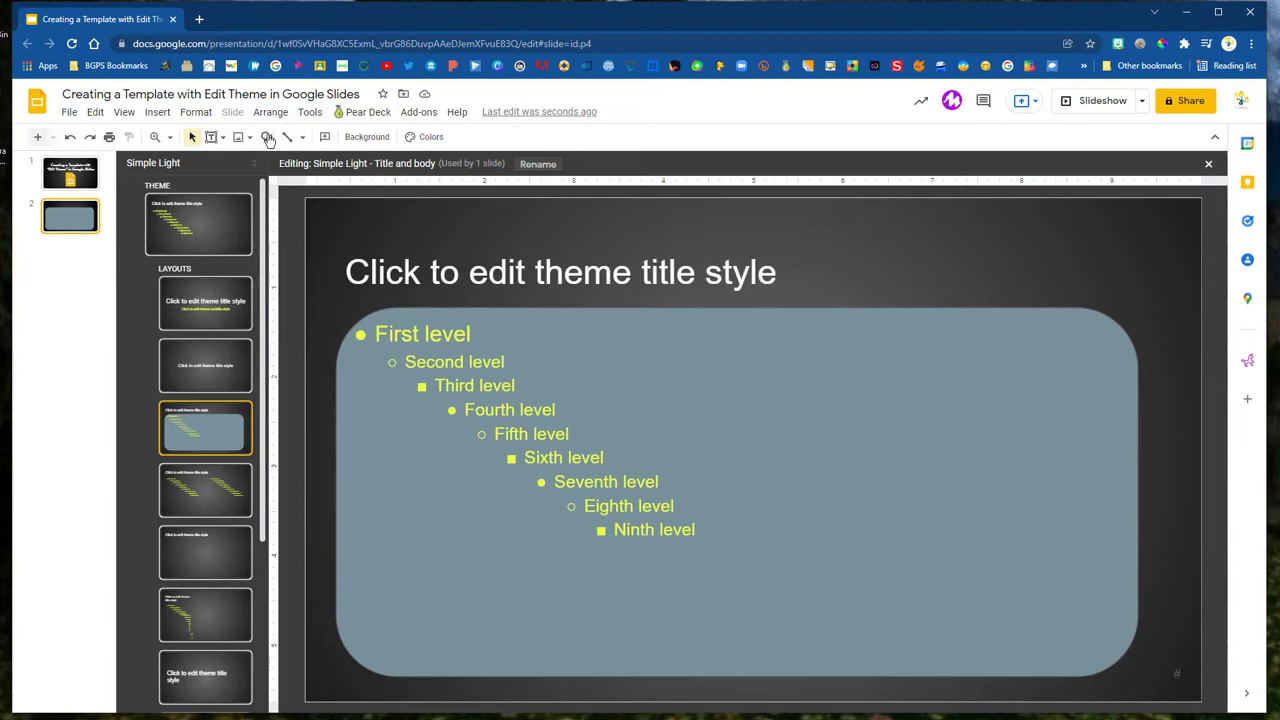
- Add a text box reading 'Main Idea:' on the rounded box
click(212, 140)
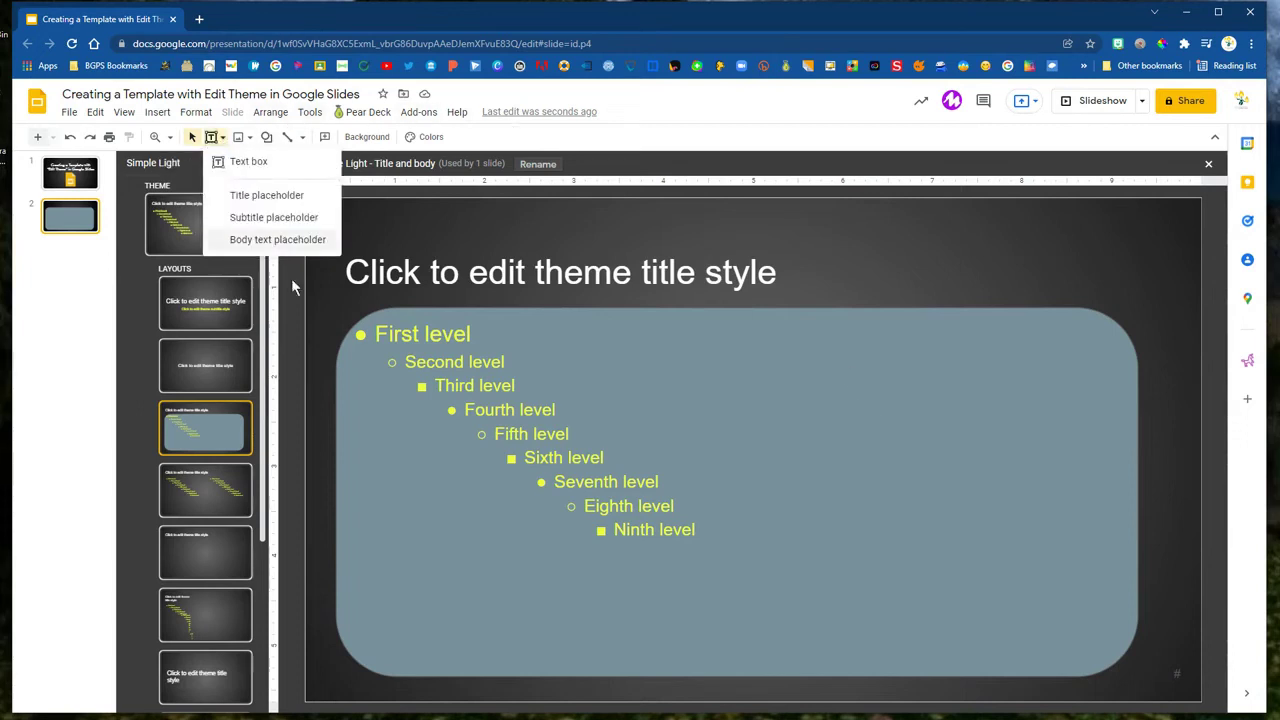
click(248, 162)
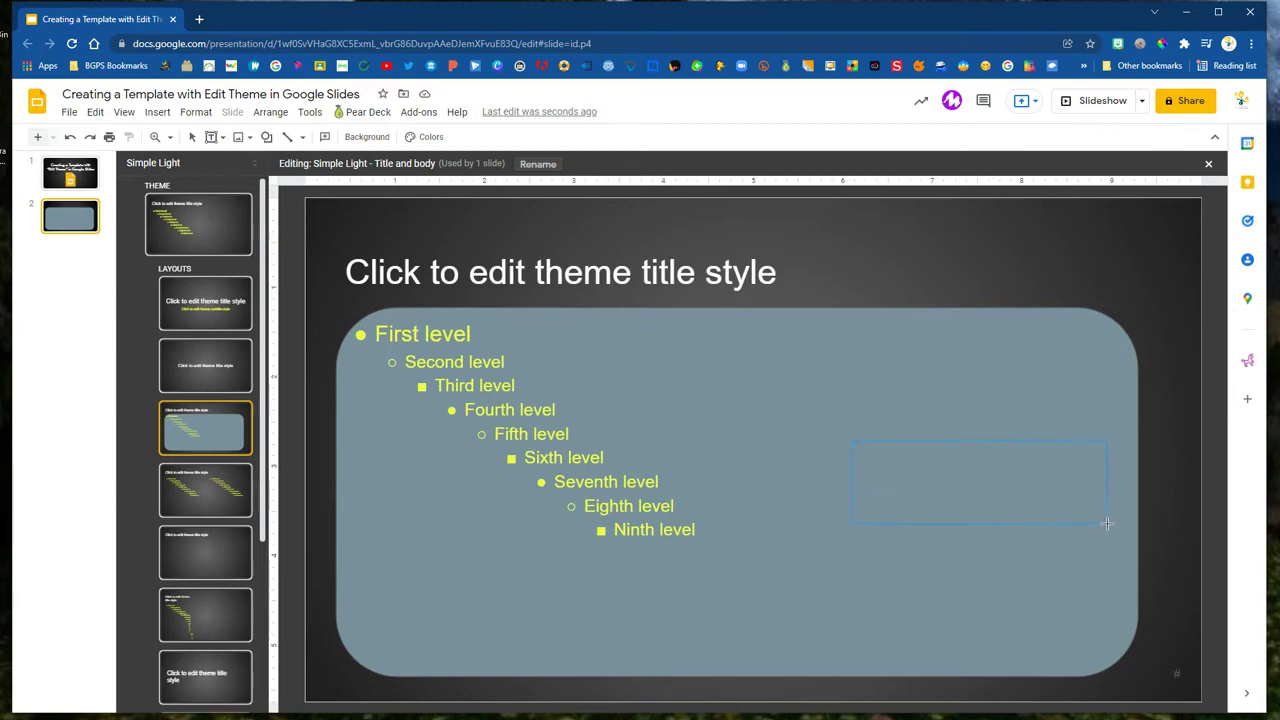
drag(1121, 525, 1121, 525)
text(Main Idea:)
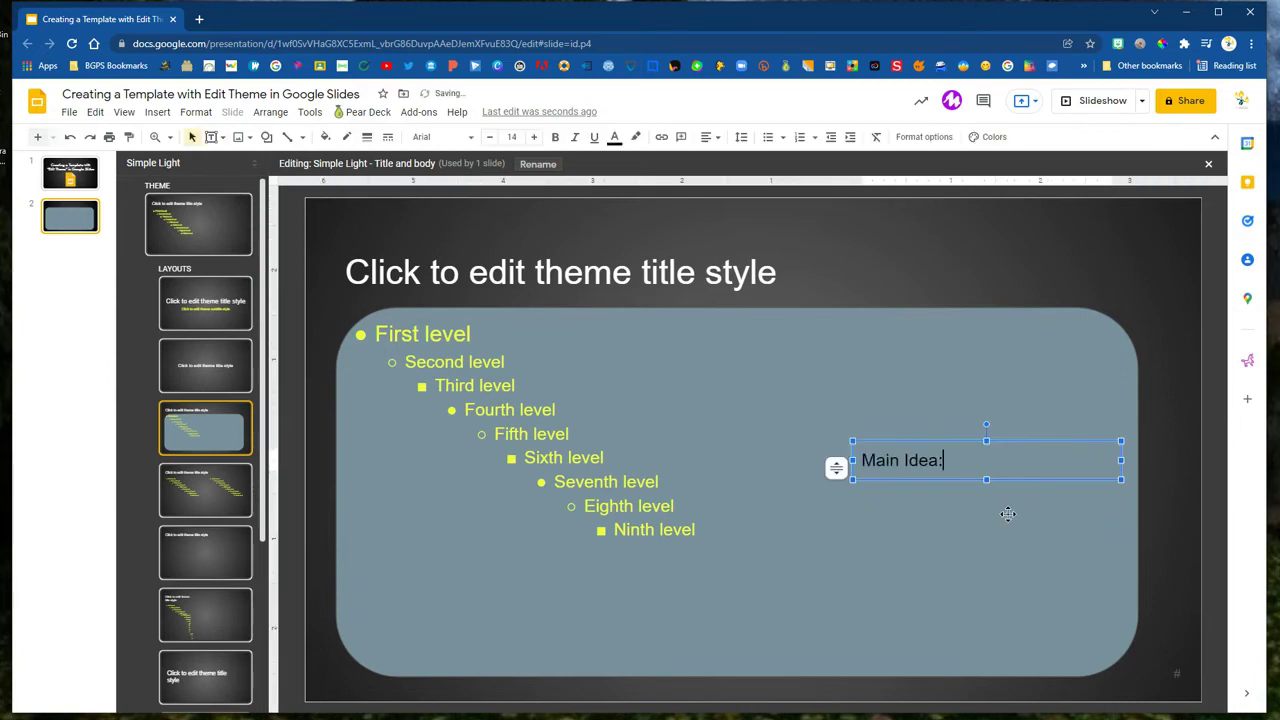
- Lower the body placeholder's top edge to make room for the label
triple_click(422, 340)
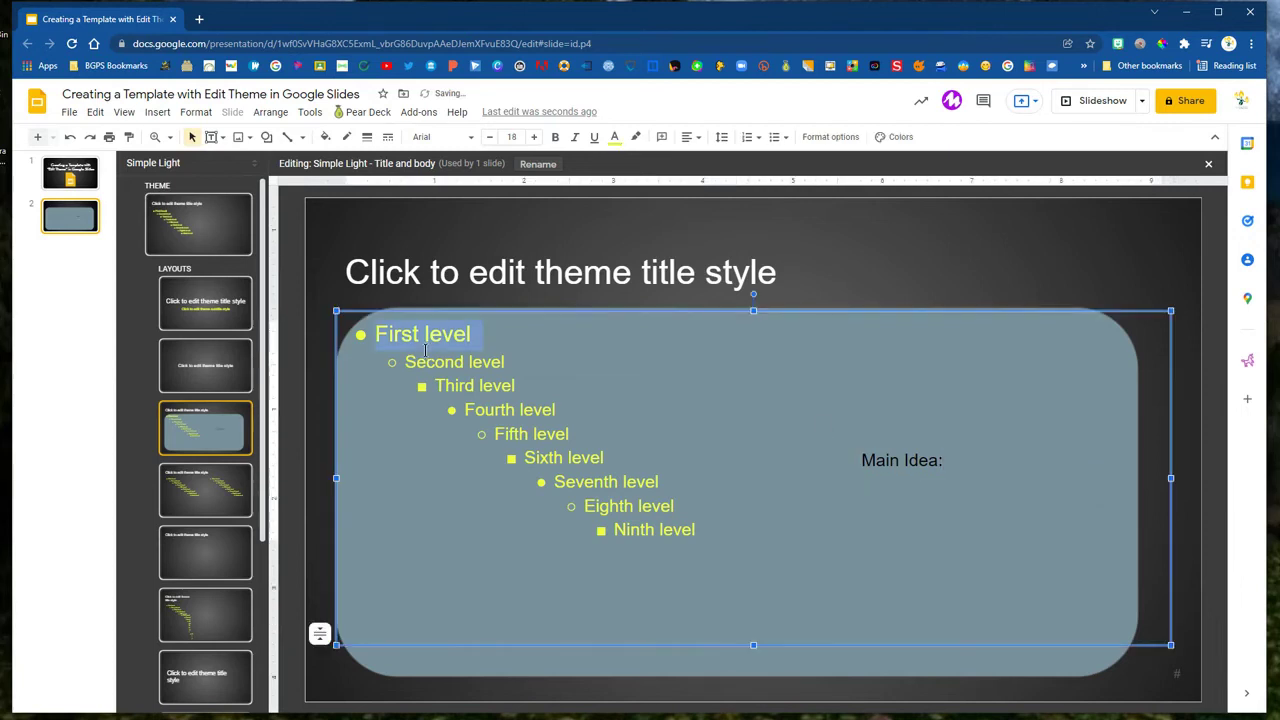
click(337, 312)
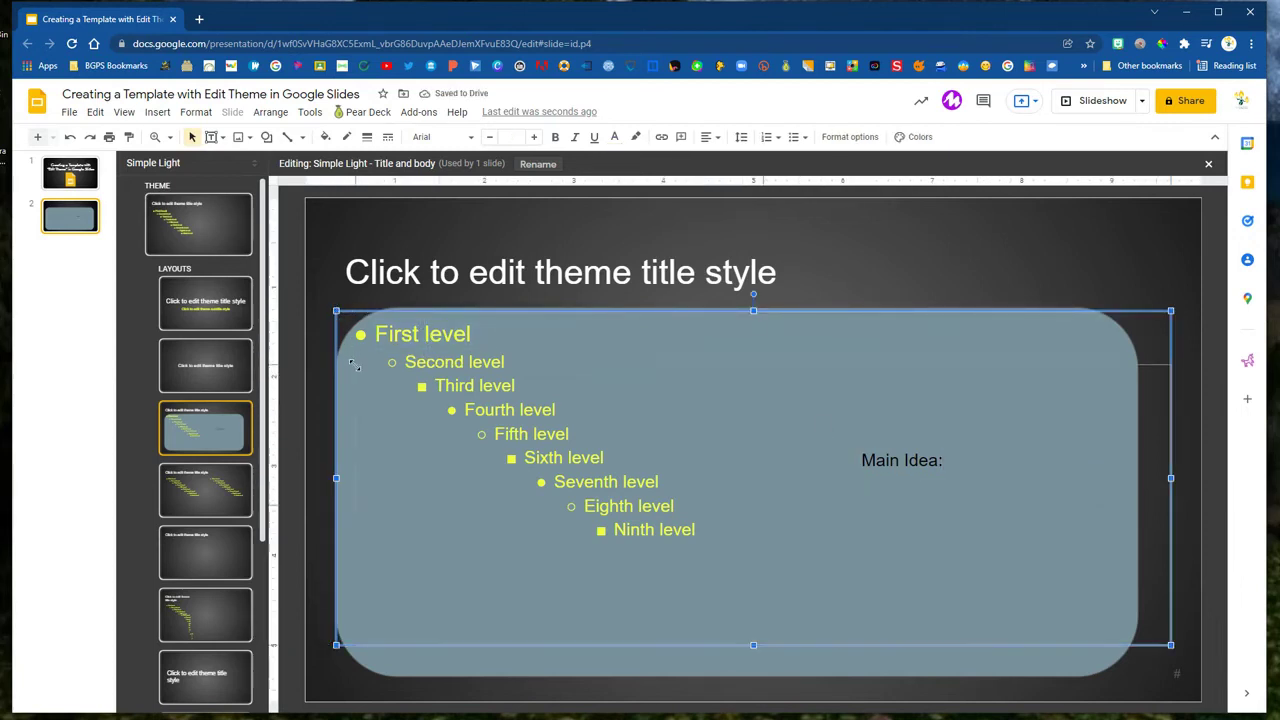
drag(349, 382, 336, 367)
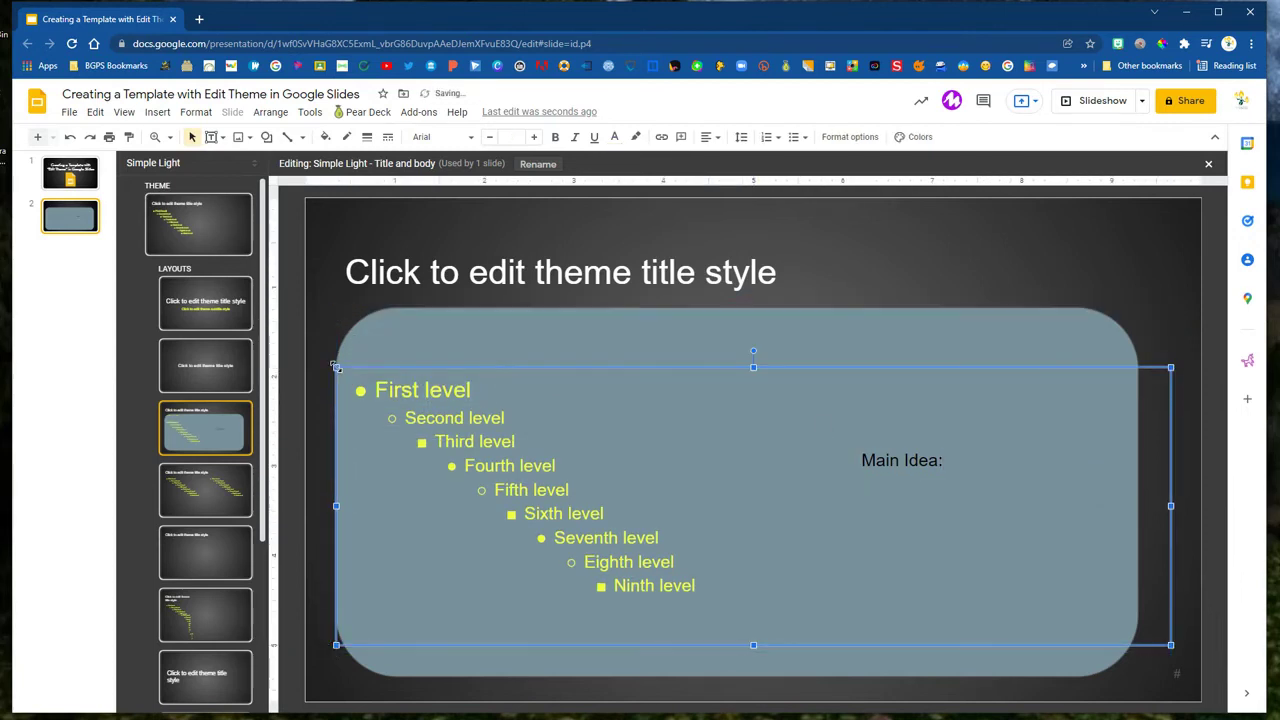
- Move the 'Main Idea:' label to the rounded box's top left
click(867, 458)
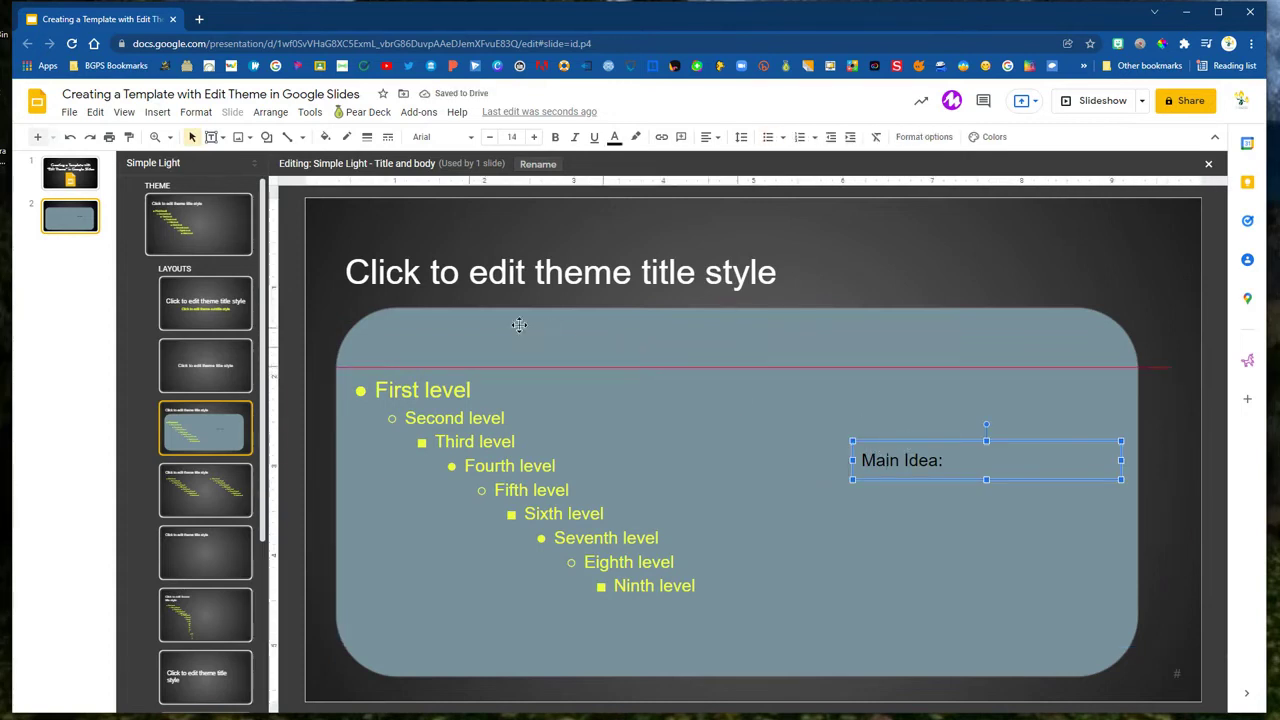
drag(417, 320, 417, 321)
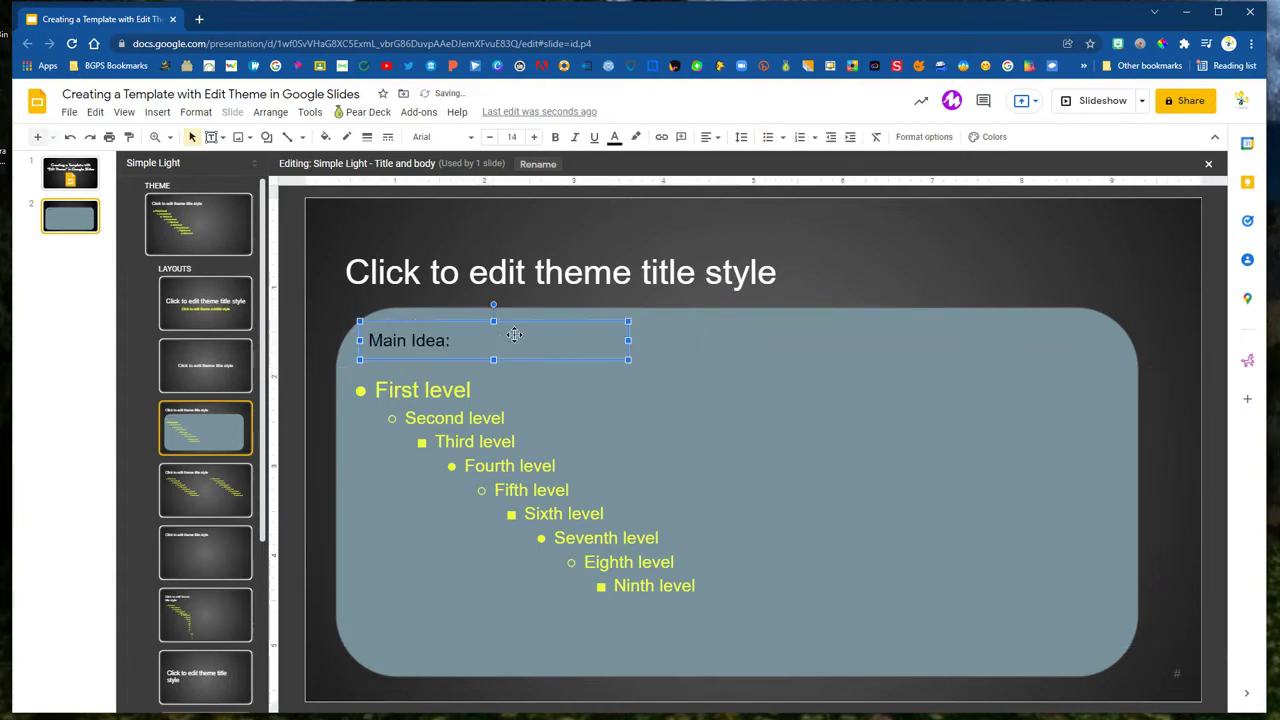
click(1190, 463)
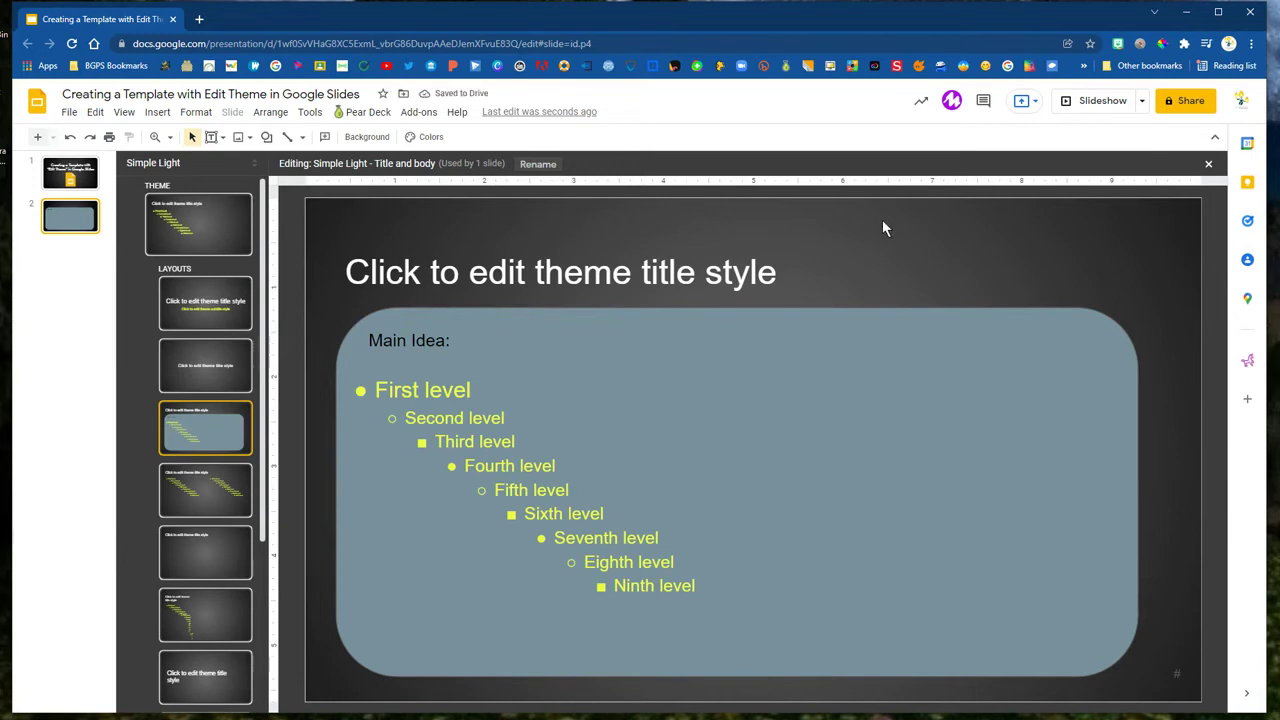
- Return to slide 2, then reopen the theme editor on the Title and body layout
click(1209, 166)
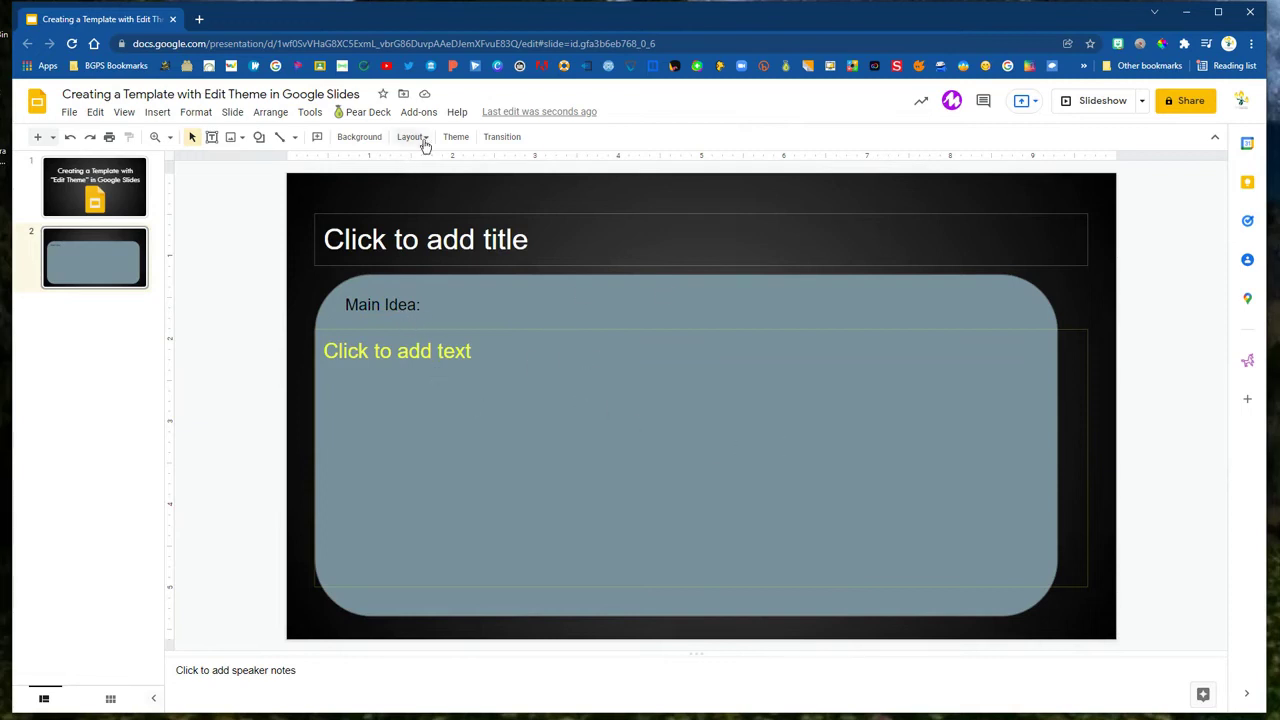
click(232, 113)
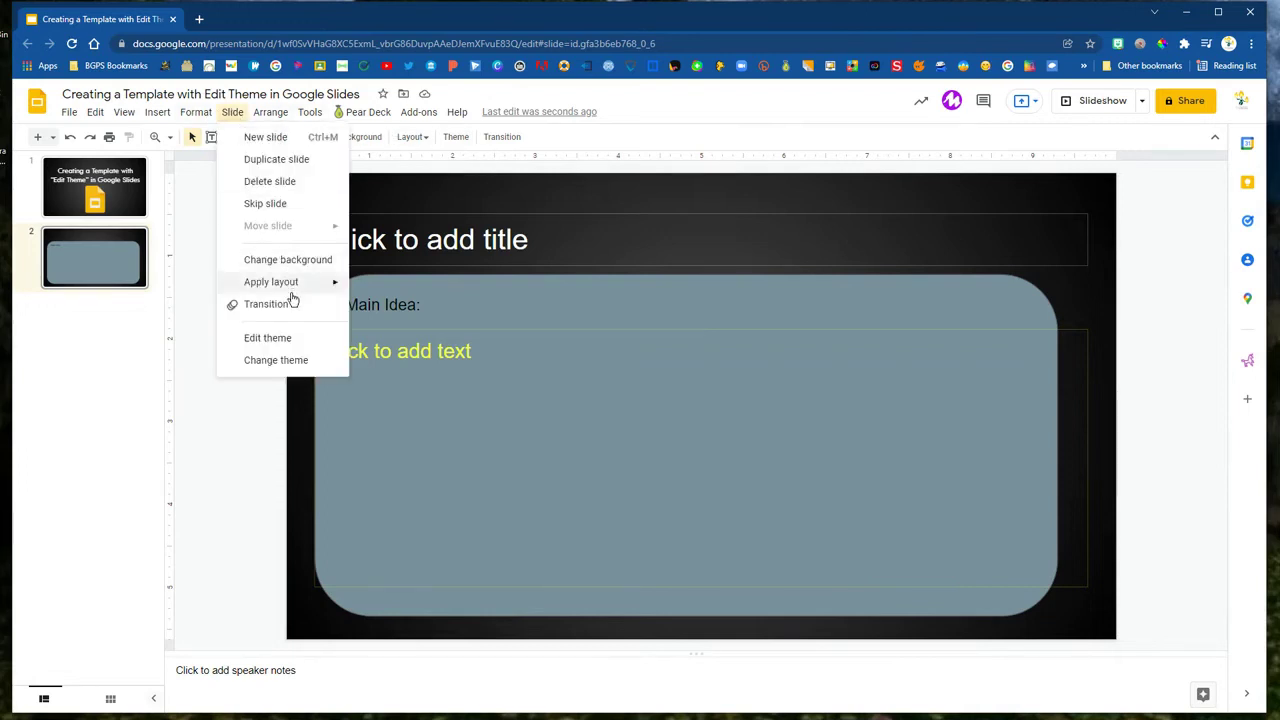
click(270, 338)
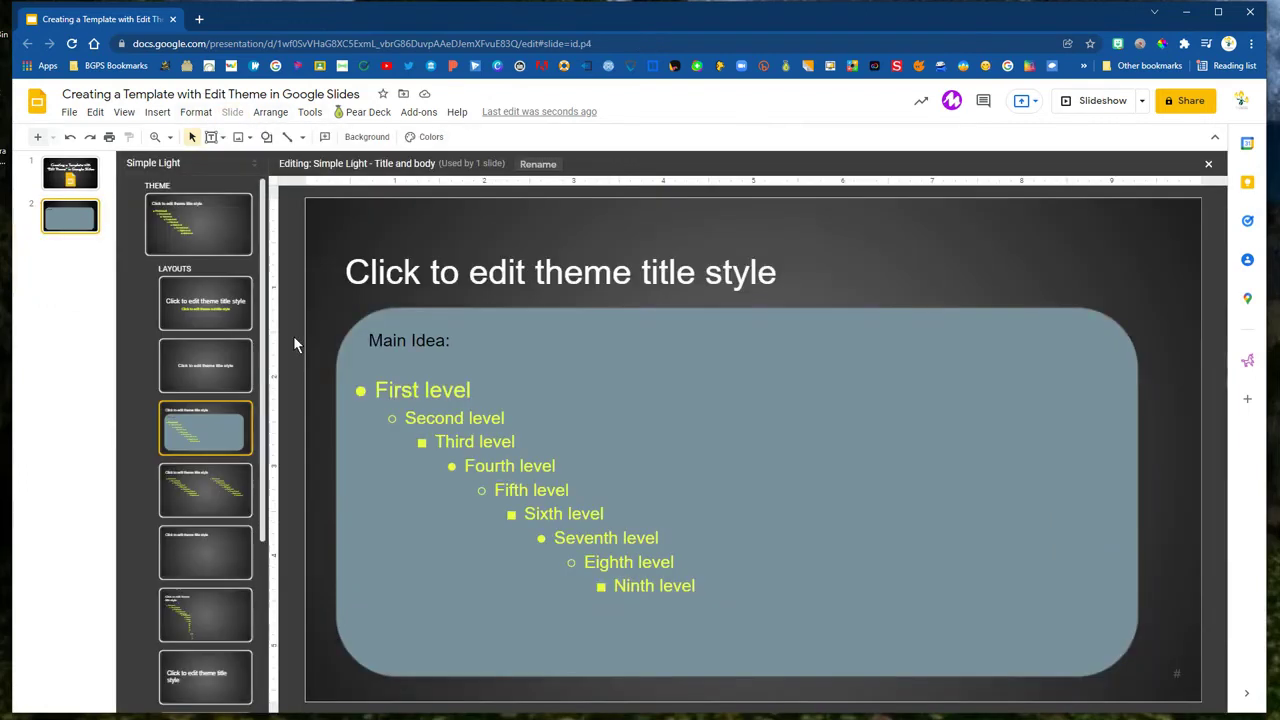
- Narrow the body text placeholder so it fits inside the gray-blue box
click(783, 500)
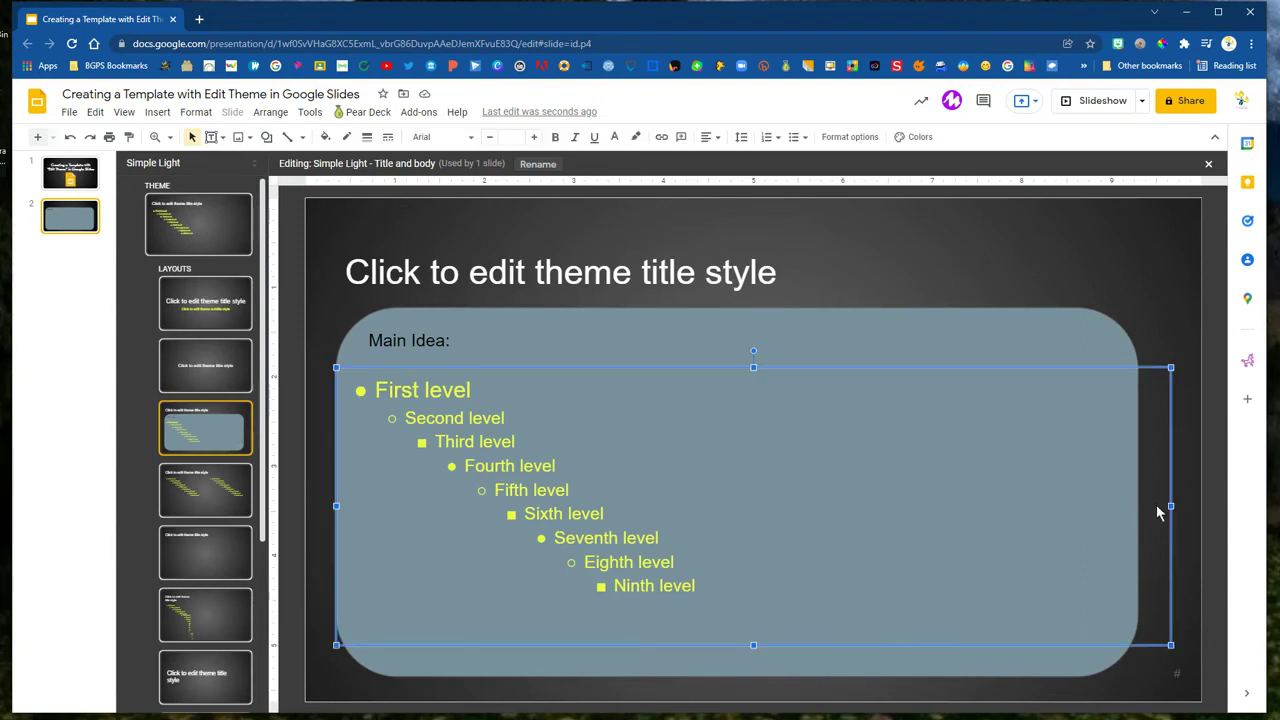
drag(1173, 508, 760, 504)
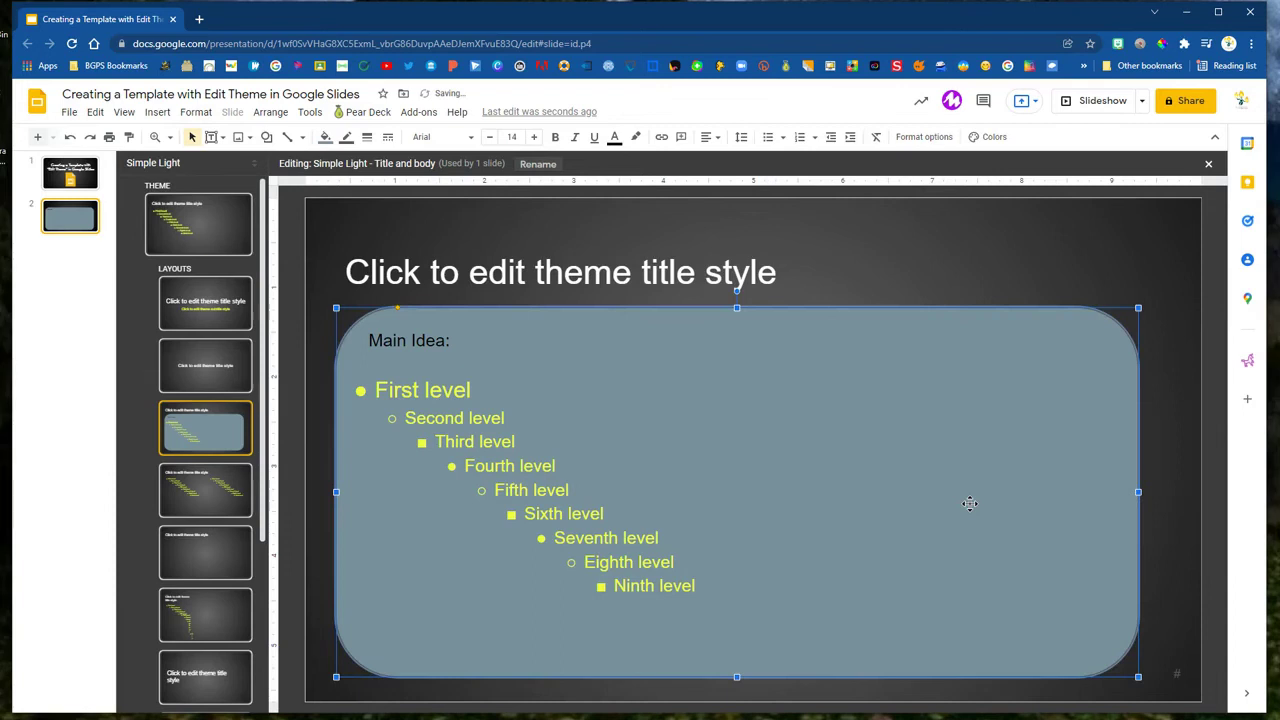
click(1164, 516)
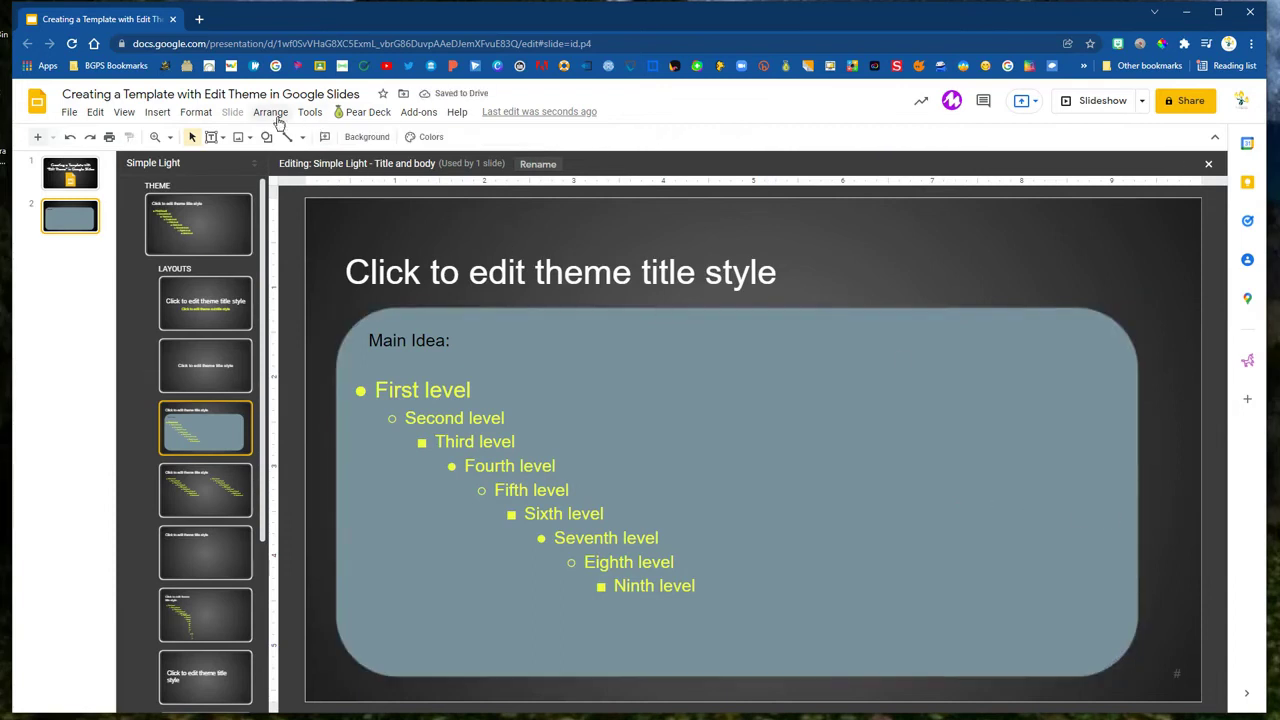
- Insert a rounded-rectangle image placeholder on the box's right side
click(157, 112)
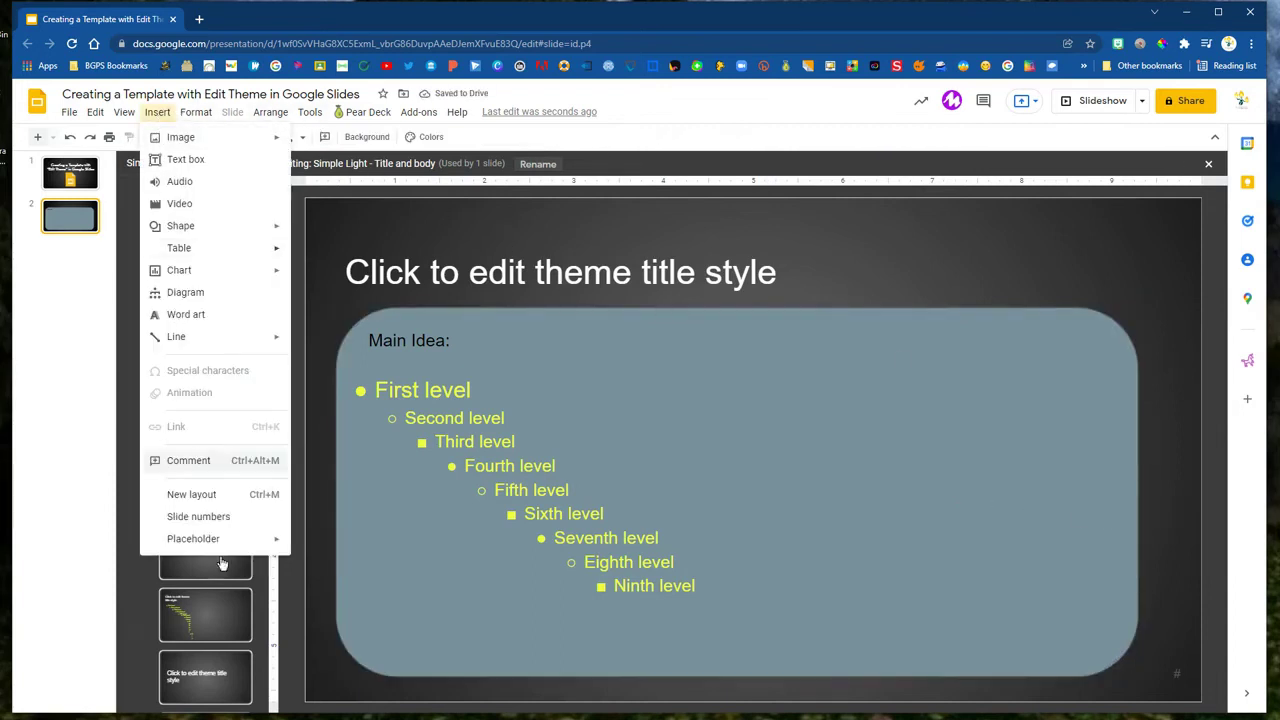
mouse_move(192, 540)
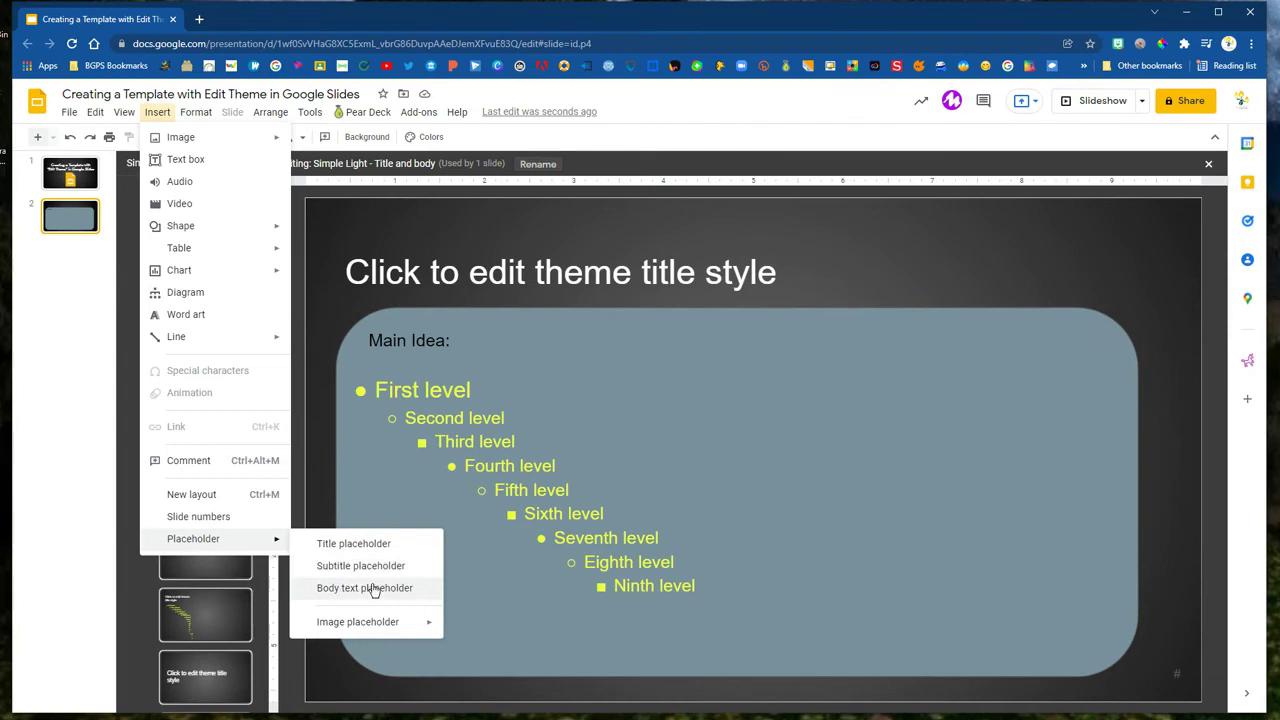
mouse_move(378, 630)
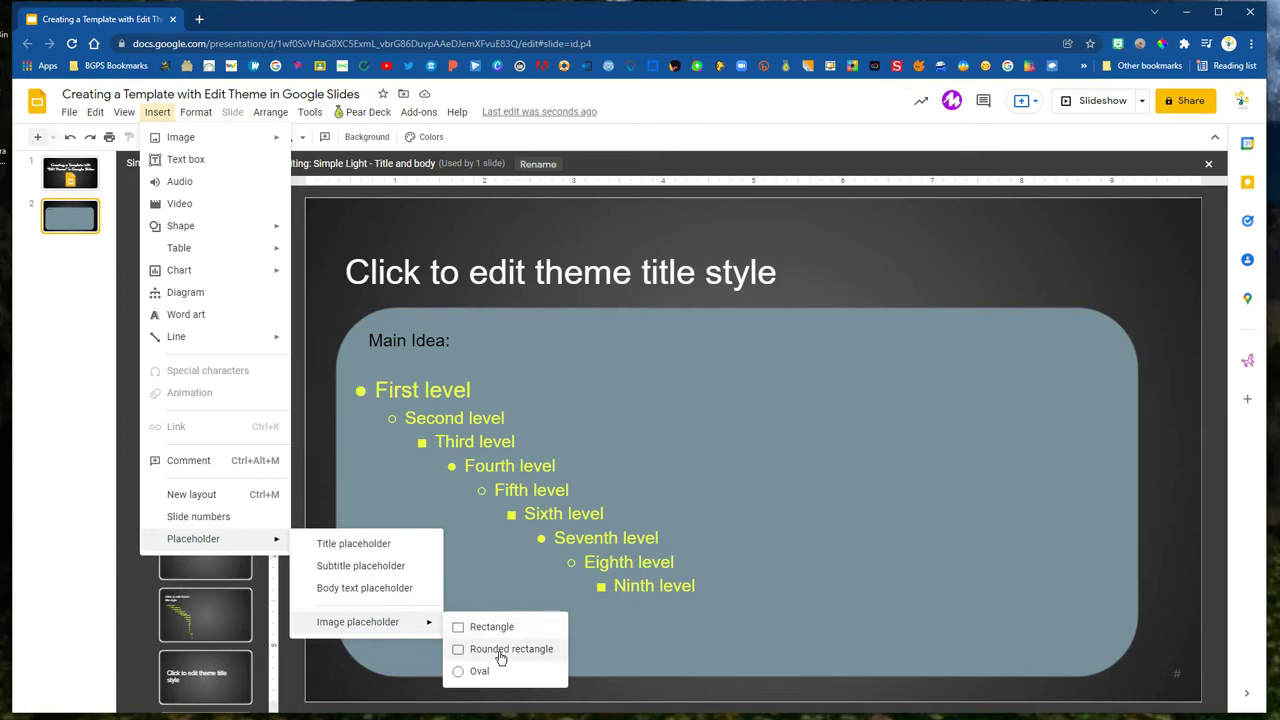
click(505, 648)
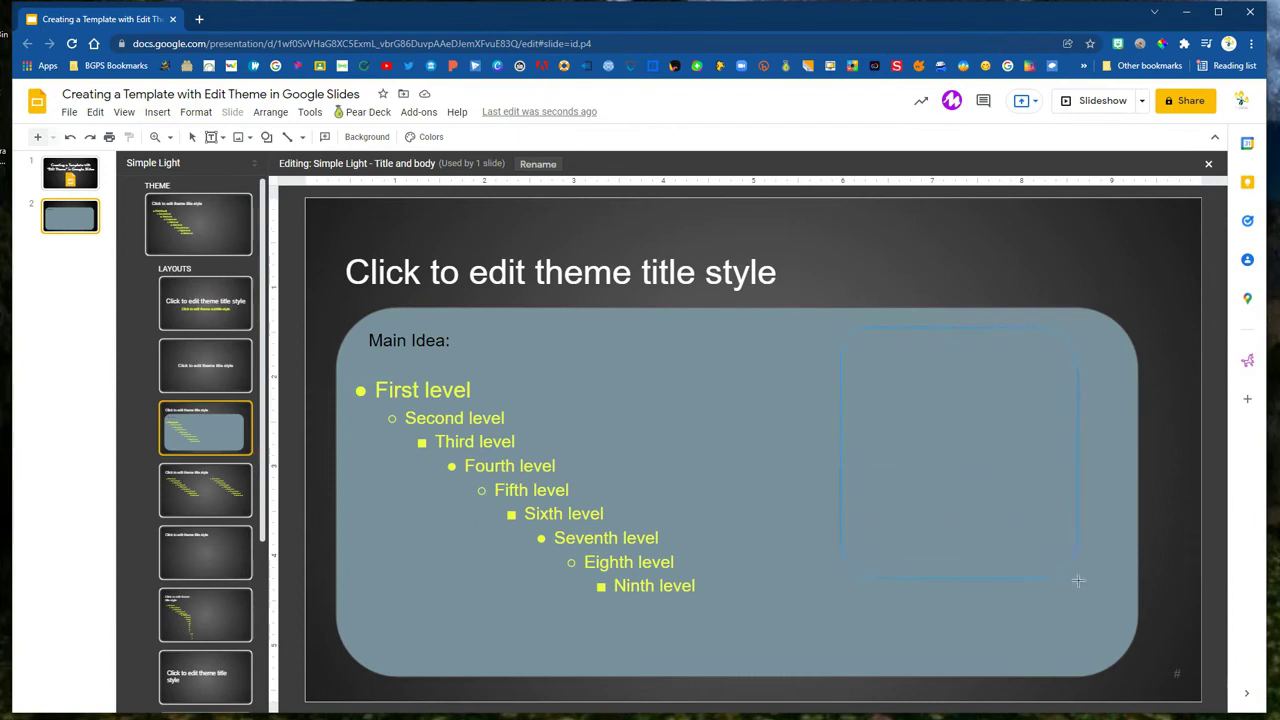
drag(1104, 640, 1108, 648)
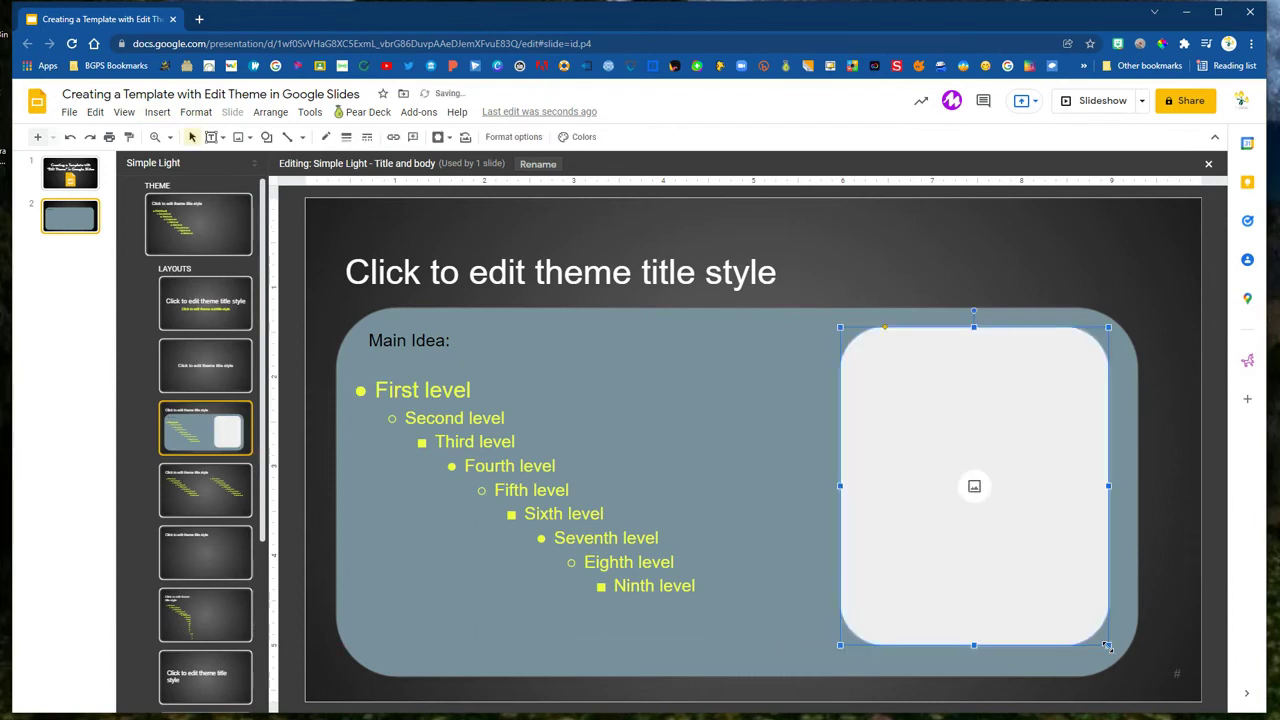
click(1180, 303)
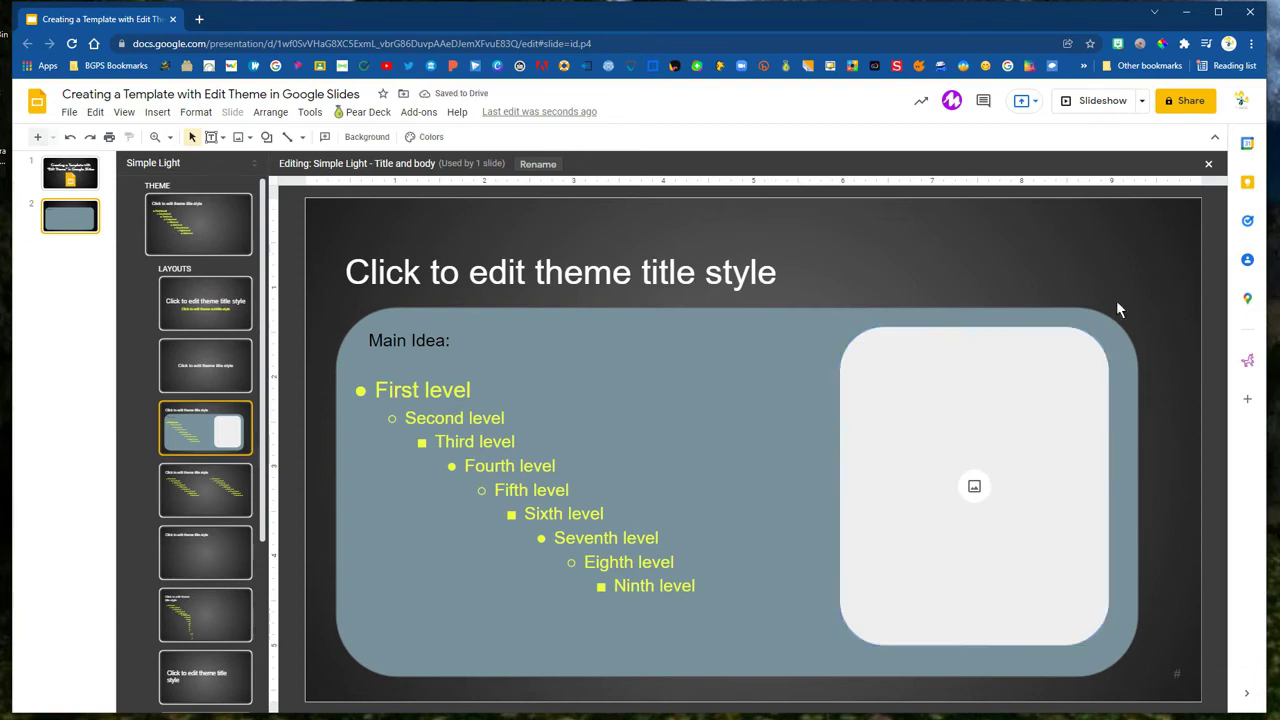
- Caption it 'Main Idea Image' with a text box below, then exit the theme editor
click(215, 137)
click(233, 163)
drag(1087, 670, 1087, 670)
text(Main Idea Image)
click(1171, 608)
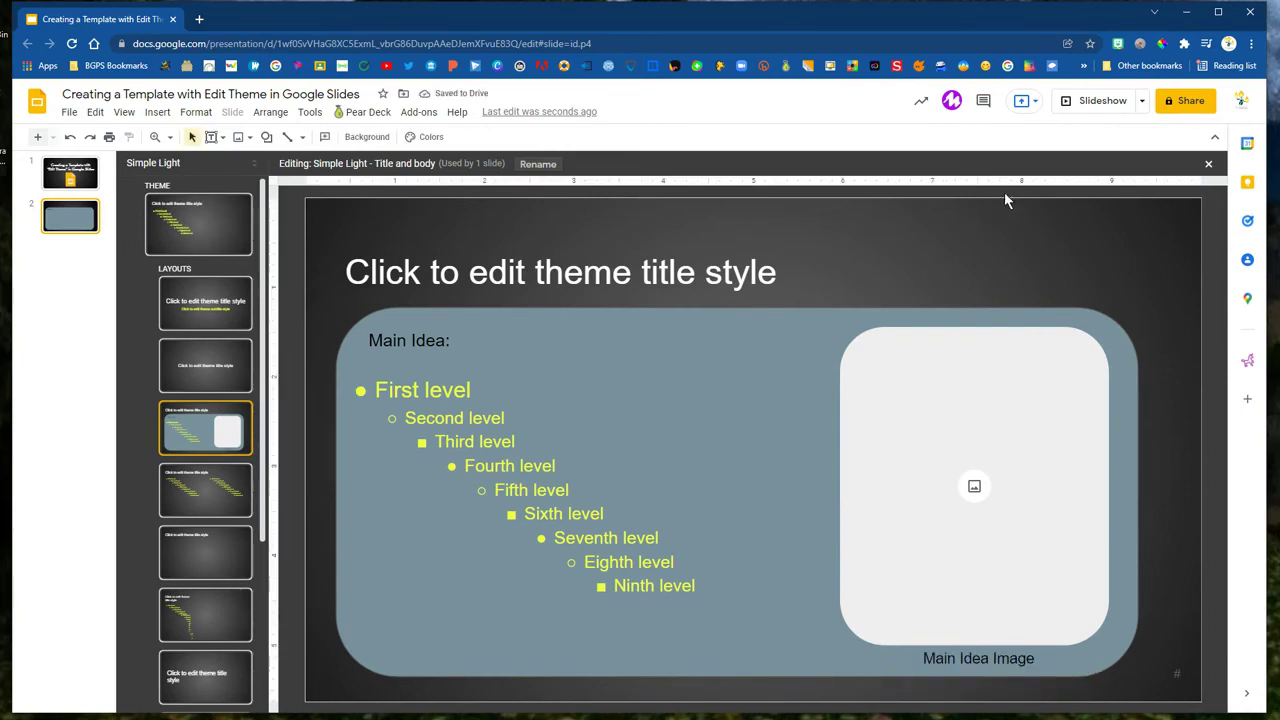
click(1208, 164)
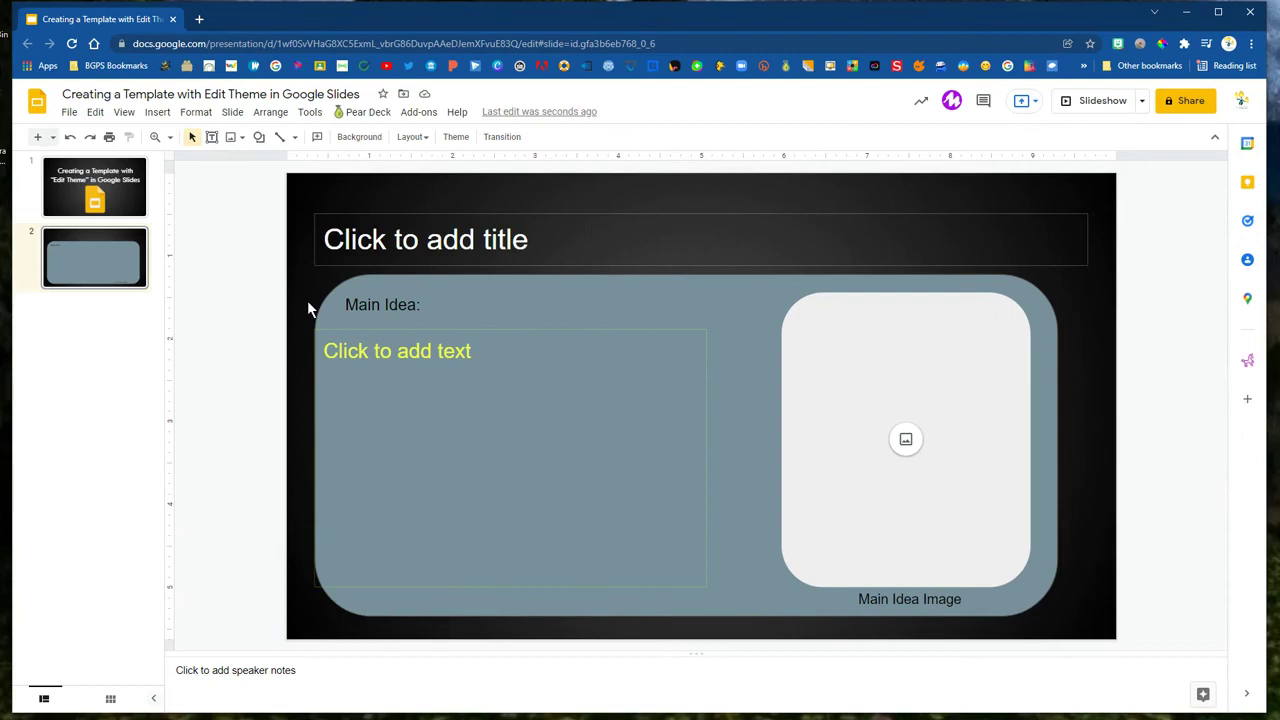
- Show the image source options for slide 2's image placeholder
click(906, 443)
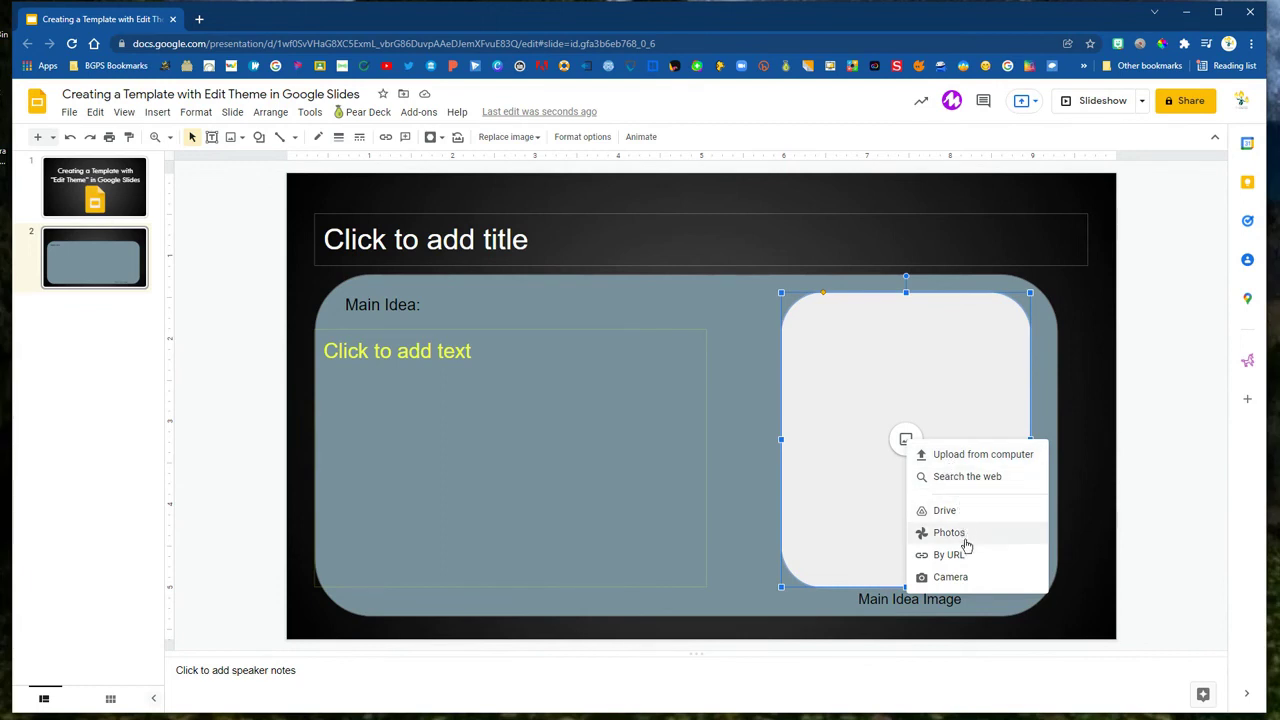
- Search images for 'Idea' and place the chalkboard thought-bubble lightbulb picture in the image placeholder
click(1015, 477)
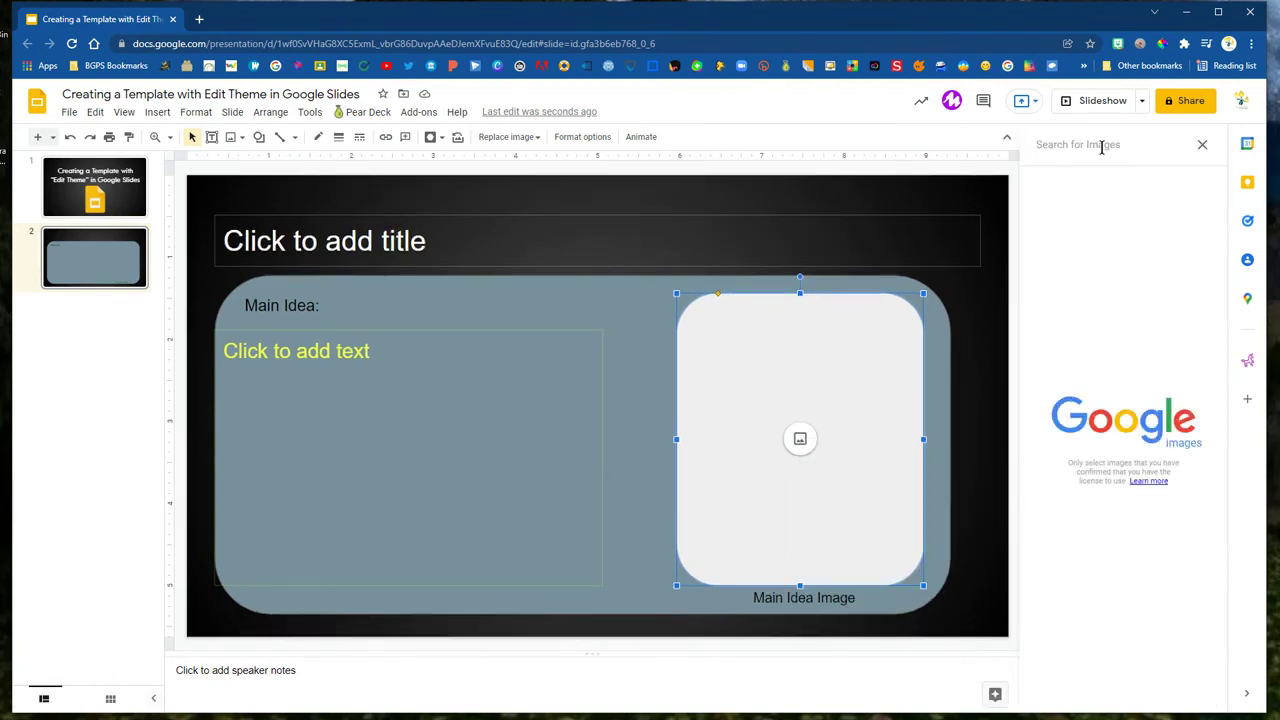
click(1101, 146)
text(Idea)
key(Return)
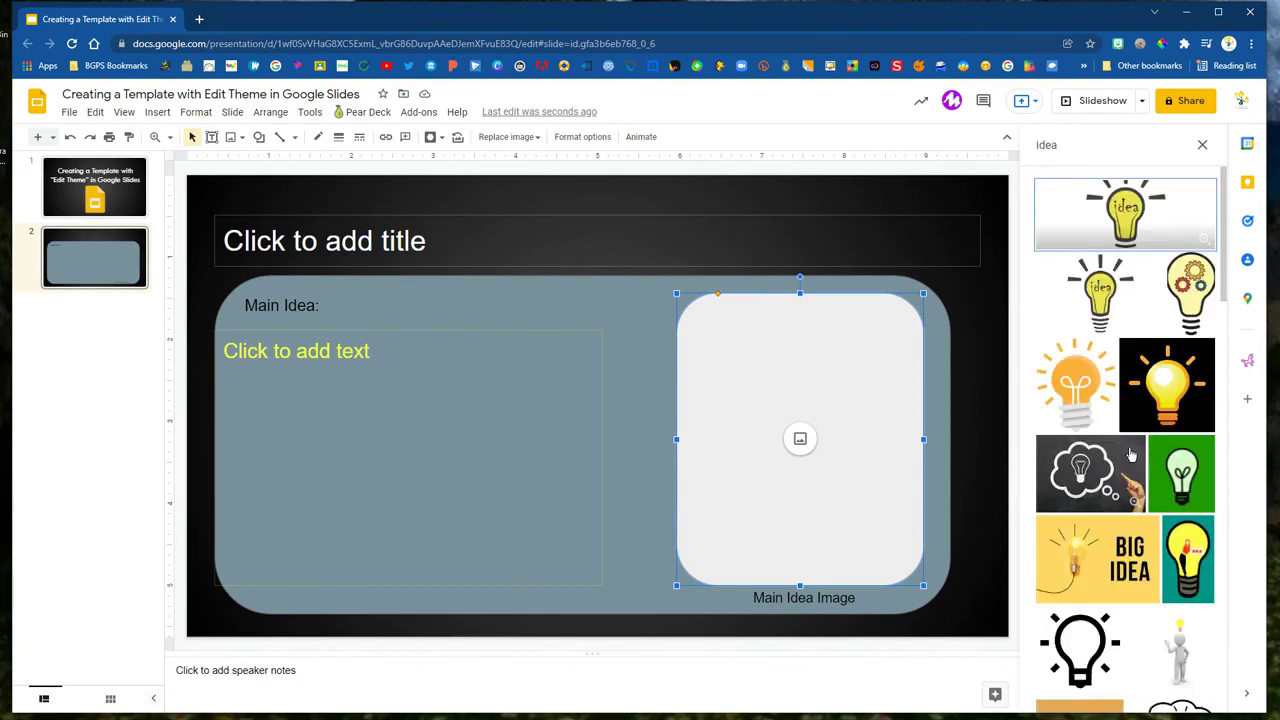
click(1113, 490)
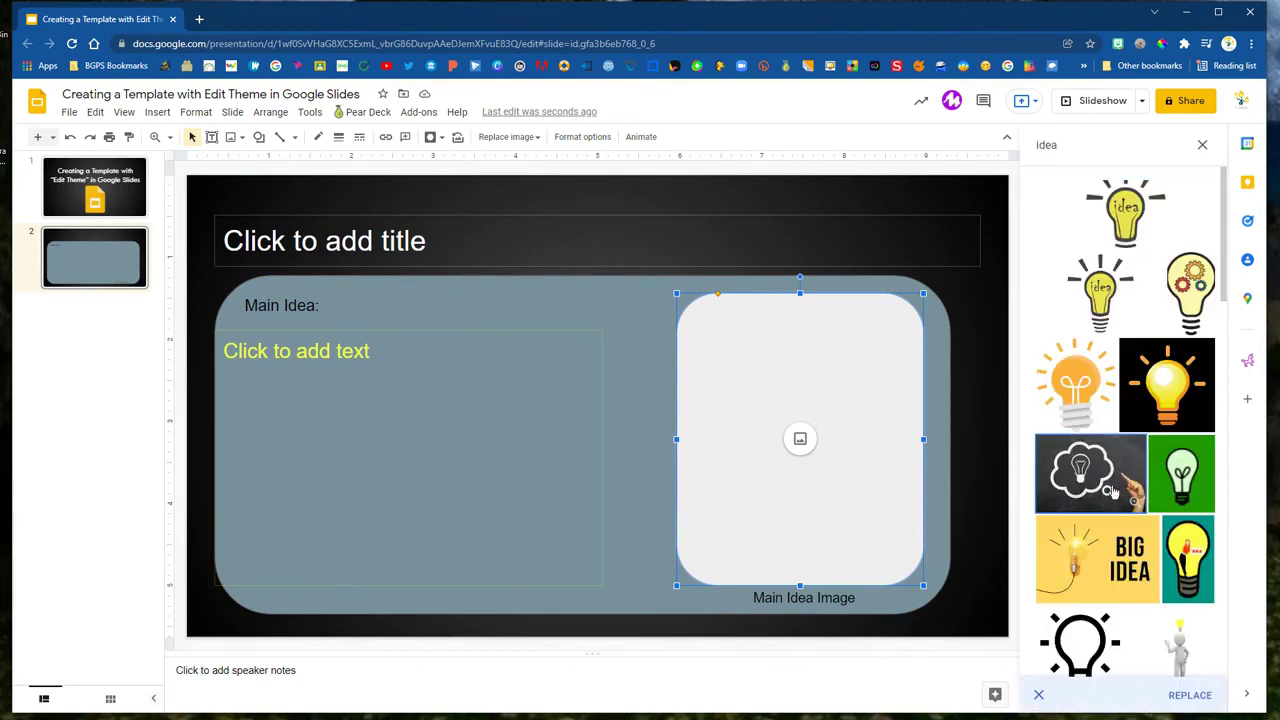
click(1193, 695)
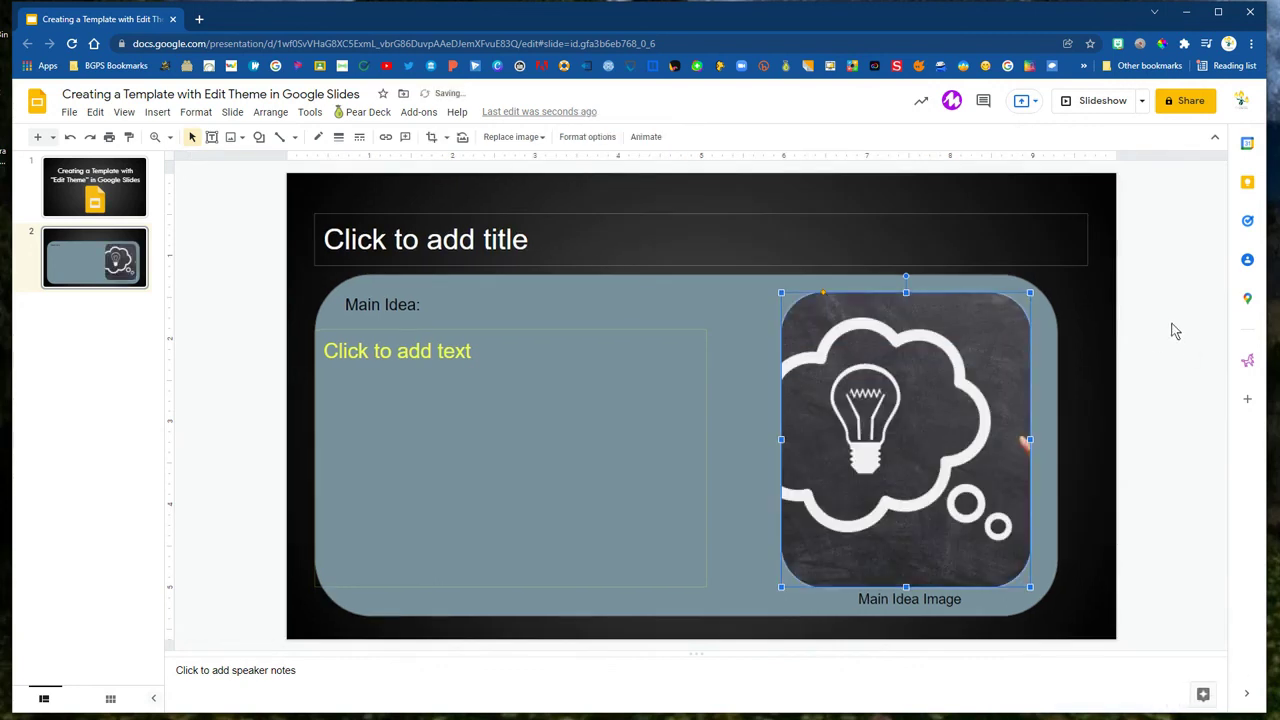
- Recrop the lightbulb picture, shifting it slightly right so the pointing hand is cut out
double_click(963, 445)
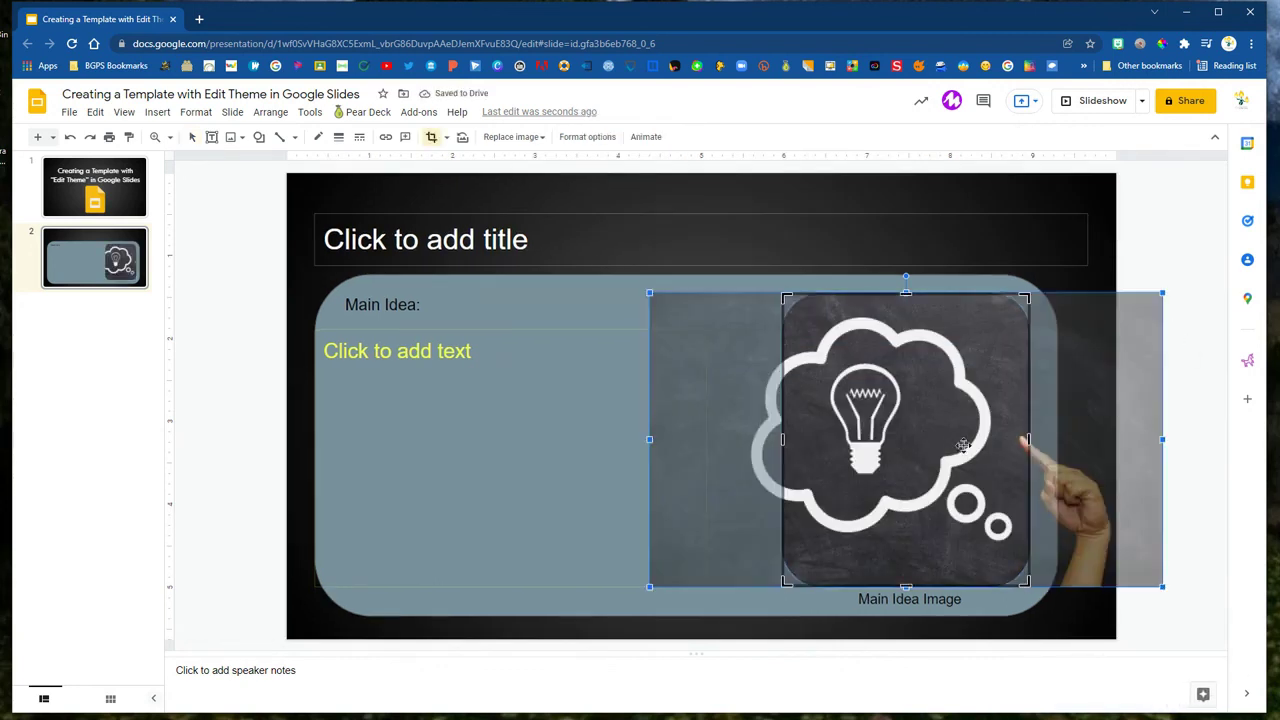
drag(920, 456, 946, 455)
click(622, 468)
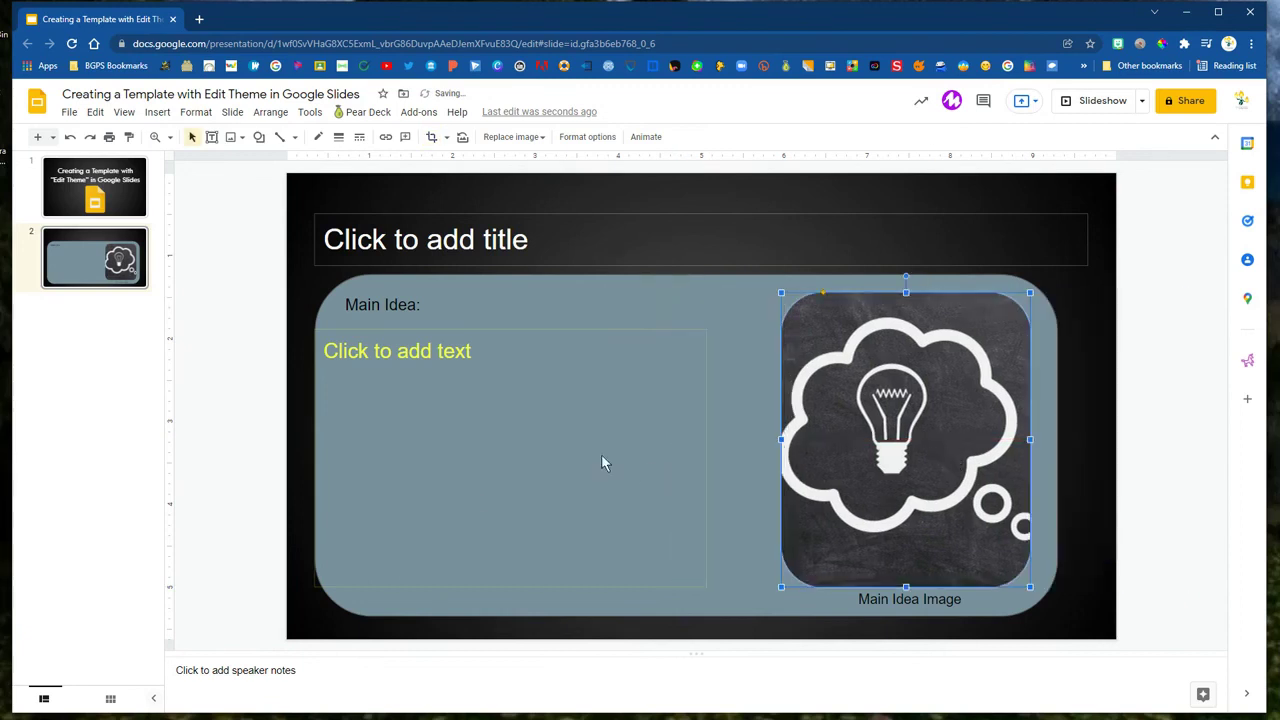
click(738, 540)
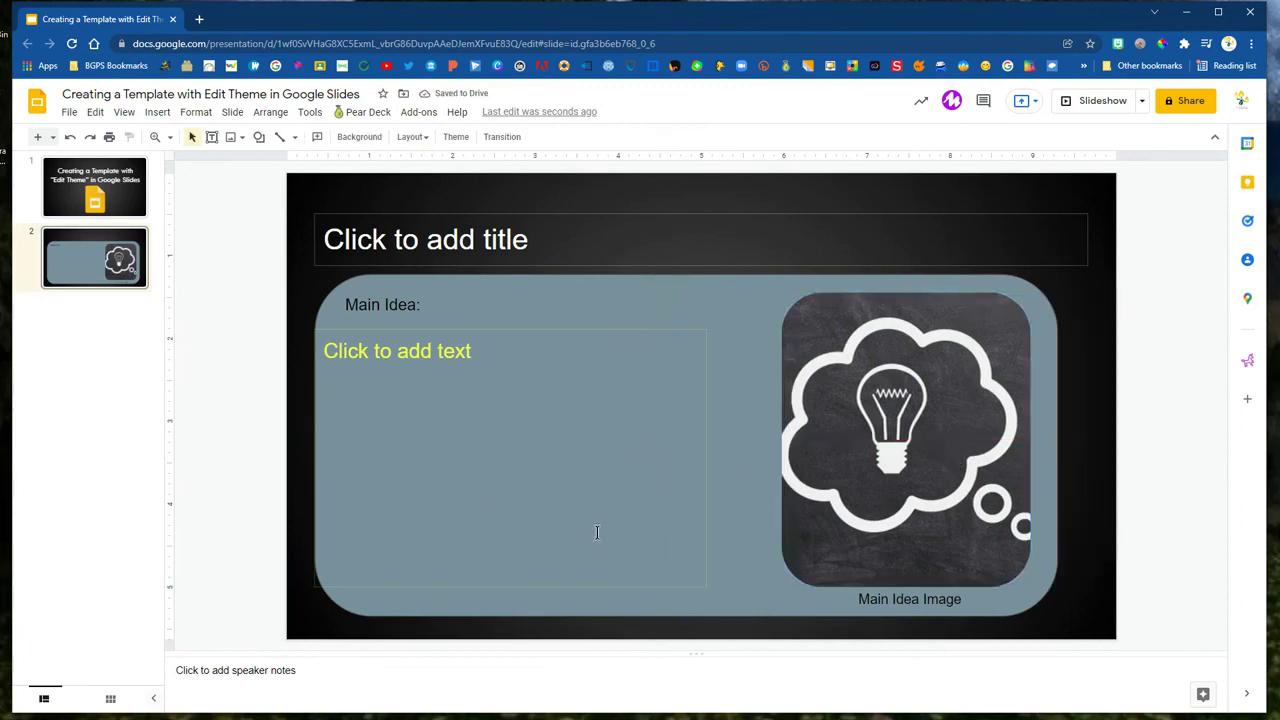